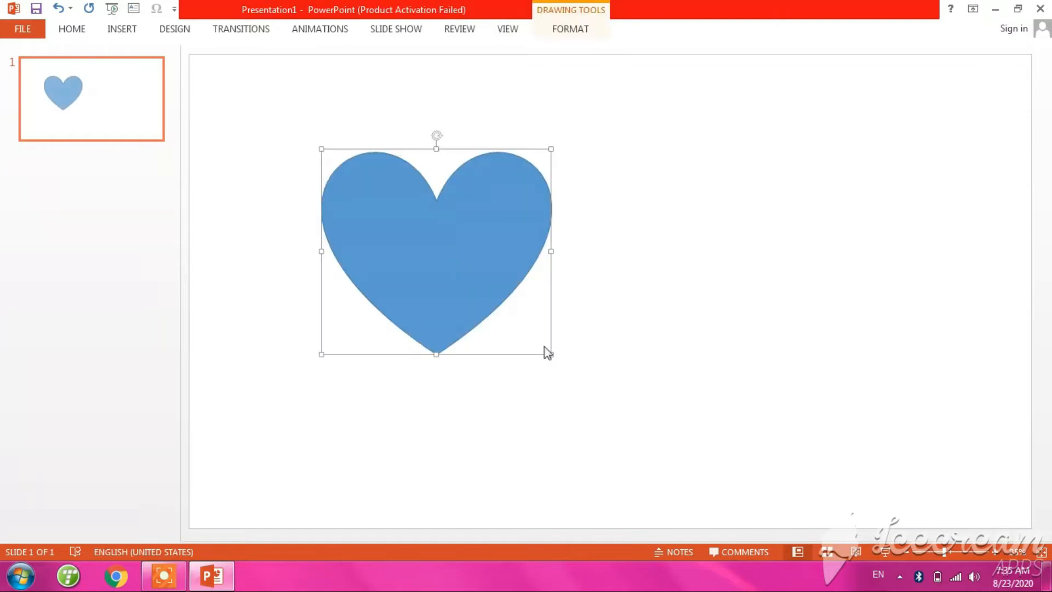
Fill the heart with standard red and apply the dark-variation gradient that radiates from the centre
{"action": "left_click", "coordinate": [78, 30]}
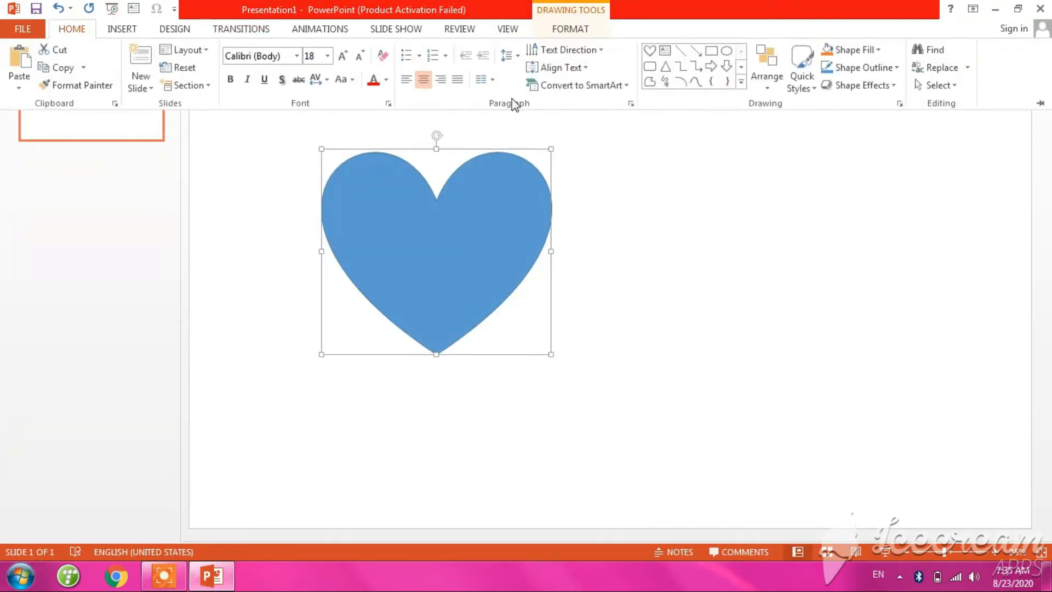
{"action": "left_click", "coordinate": [850, 51]}
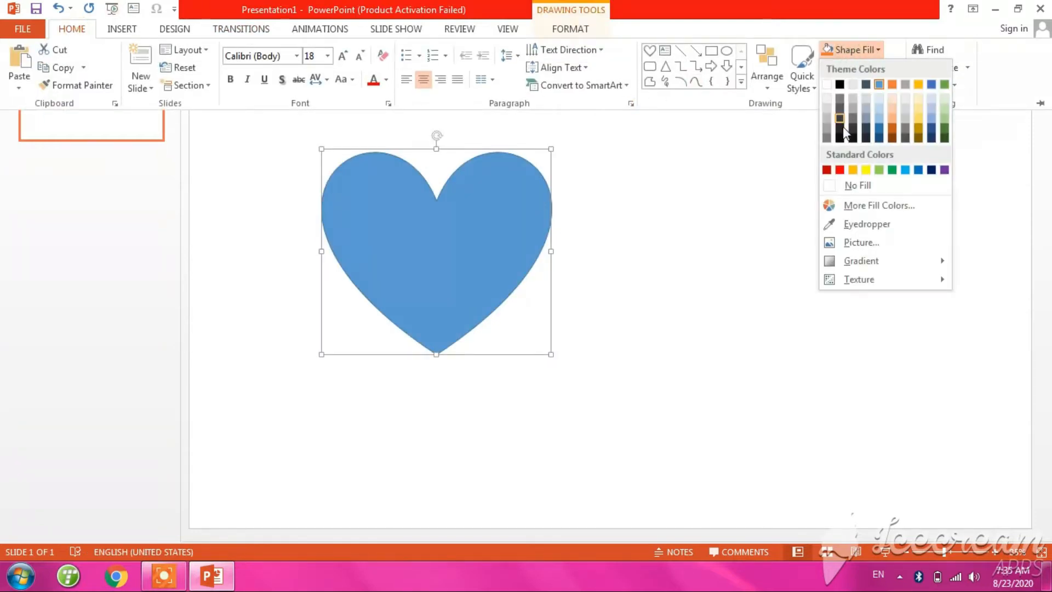
{"action": "left_click", "coordinate": [840, 170]}
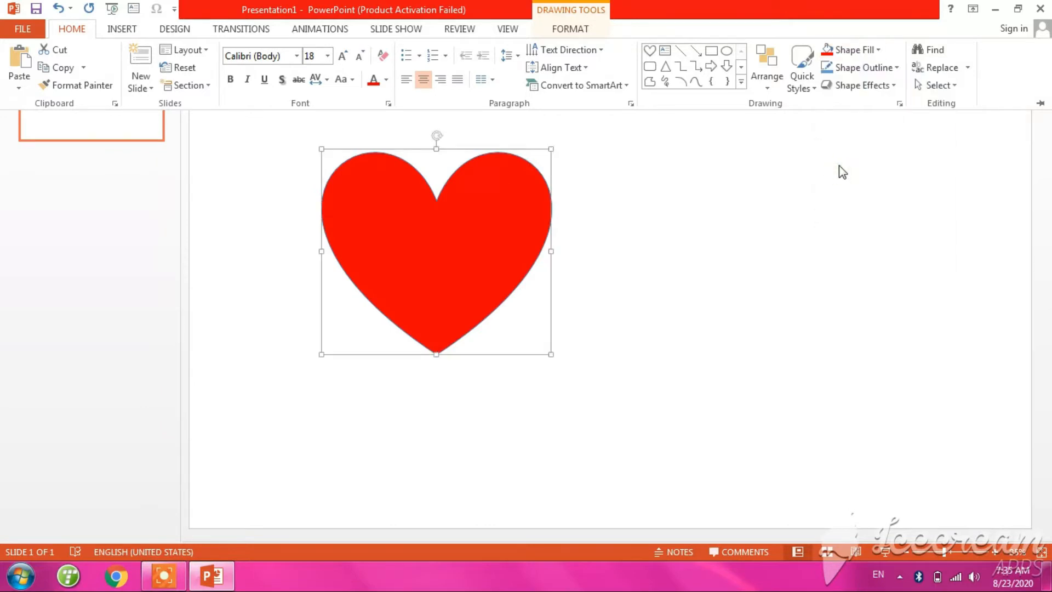
{"action": "left_click", "coordinate": [850, 52]}
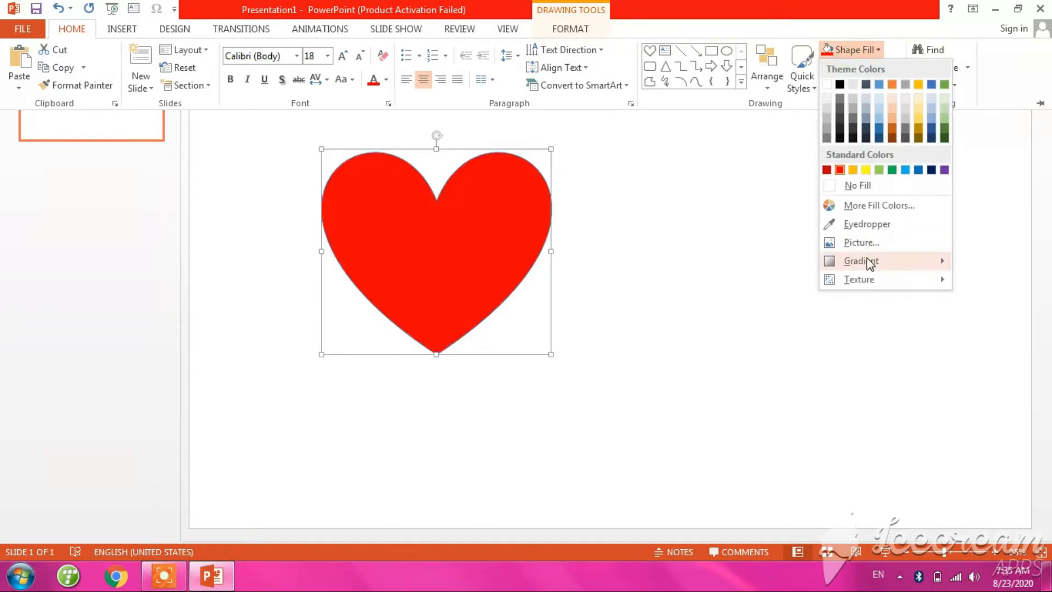
{"action": "mouse_move", "coordinate": [862, 269]}
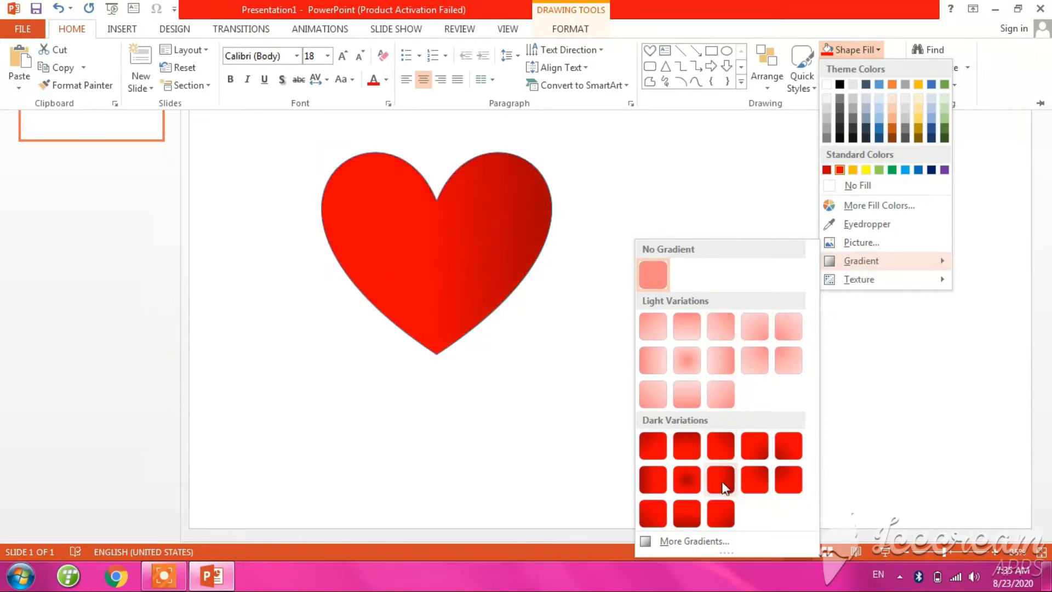
{"action": "left_click", "coordinate": [685, 480]}
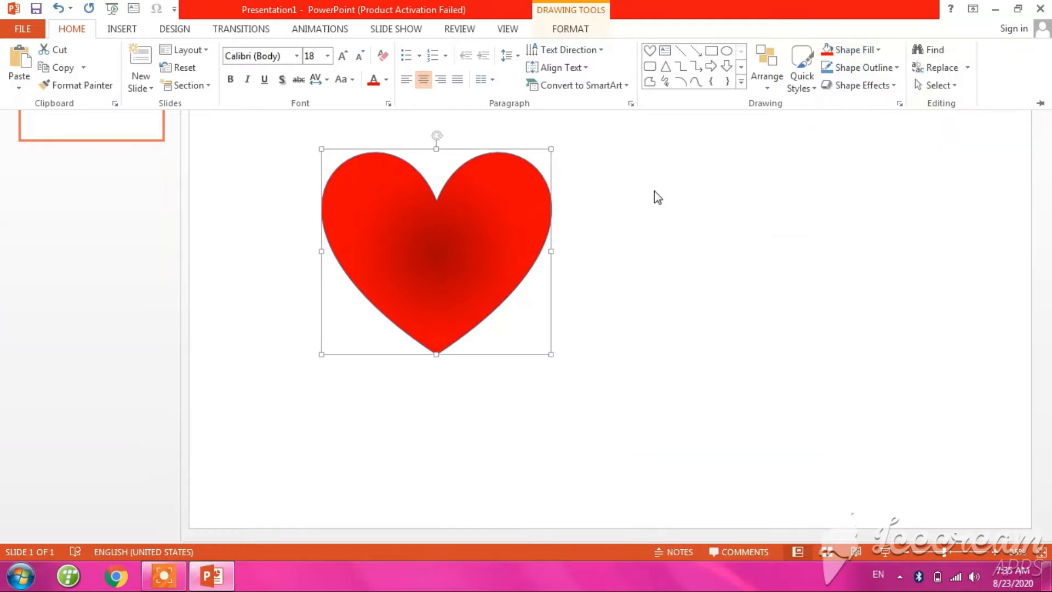
Add the letter "A" as text inside the red heart
{"action": "right_click", "coordinate": [461, 218]}
{"action": "left_click", "coordinate": [512, 307]}
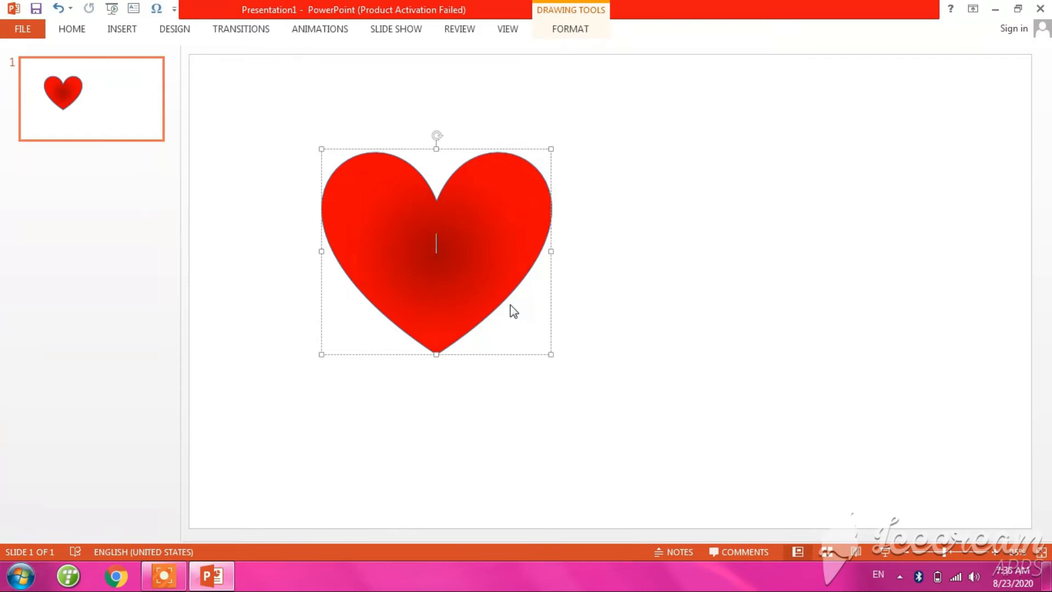
{"action": "type", "text": "A"}
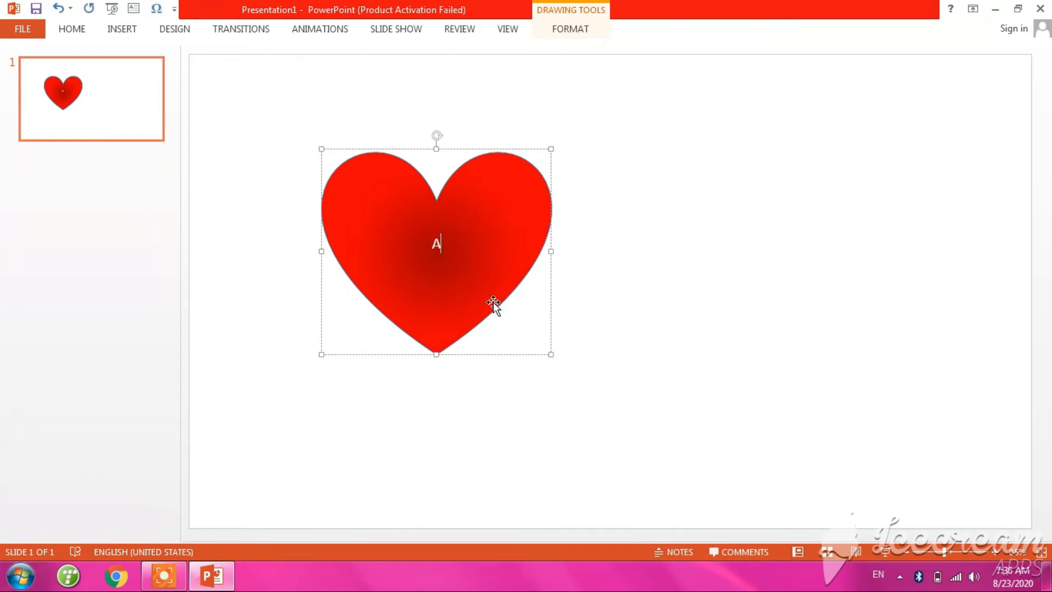
Format the letter A in the heart with the Algerian font at size 96
{"action": "double_click", "coordinate": [443, 244]}
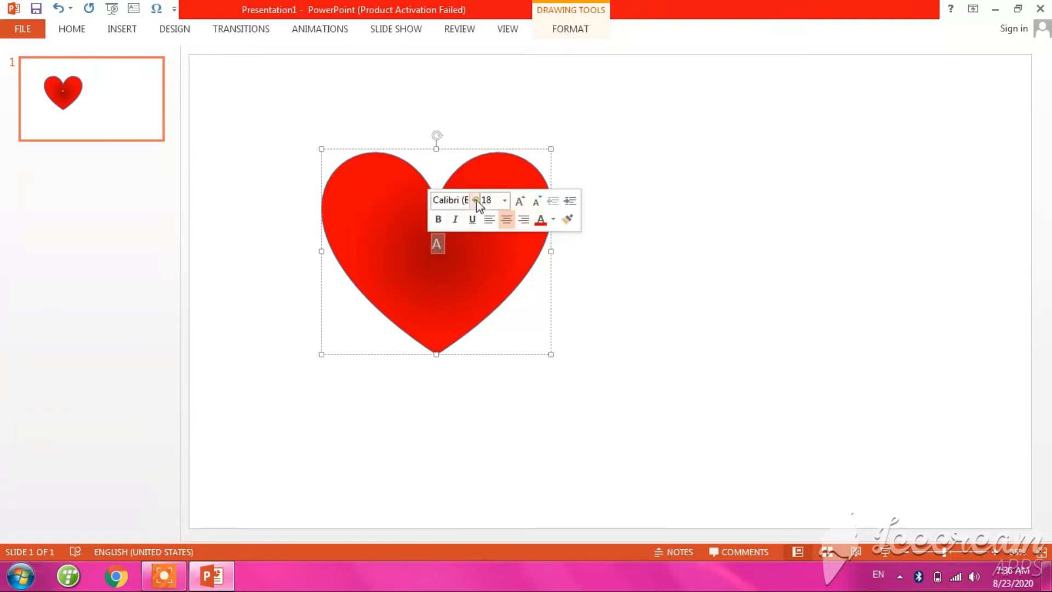
{"action": "left_click", "coordinate": [475, 200]}
{"action": "left_click", "coordinate": [479, 334]}
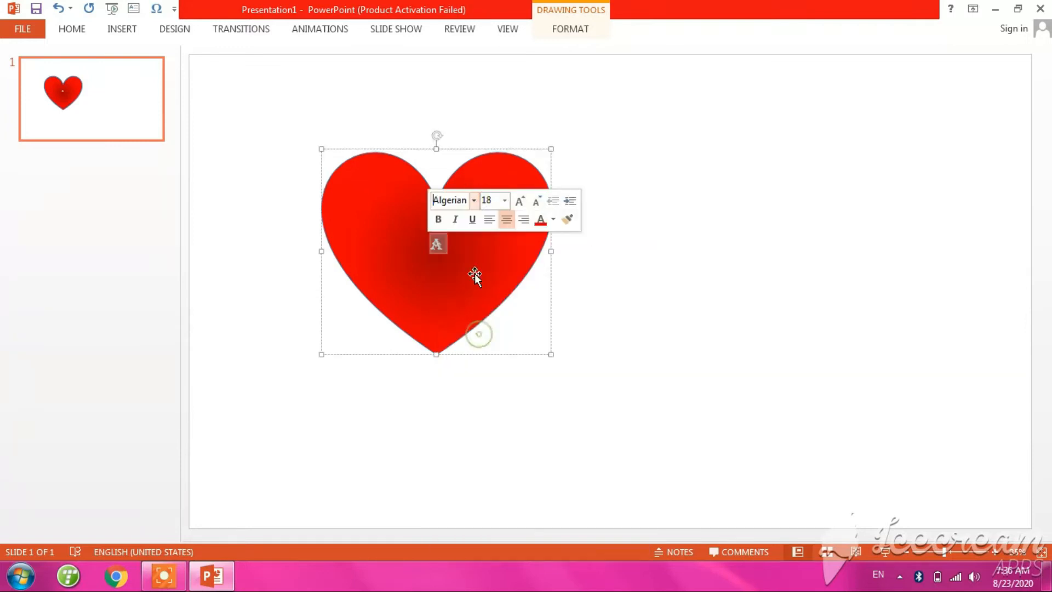
{"action": "left_click", "coordinate": [505, 200]}
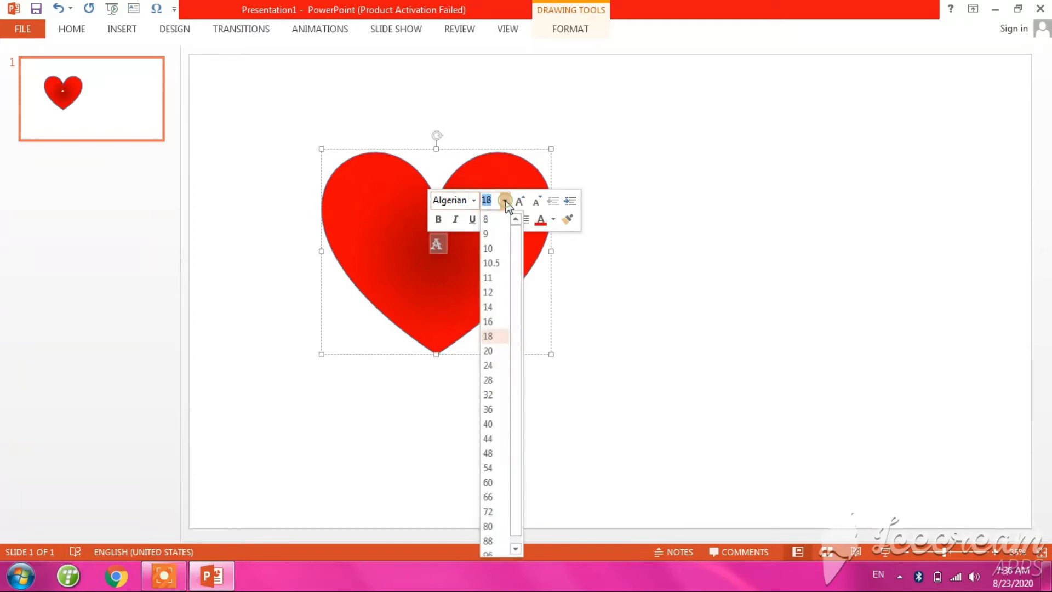
{"action": "left_click", "coordinate": [496, 552]}
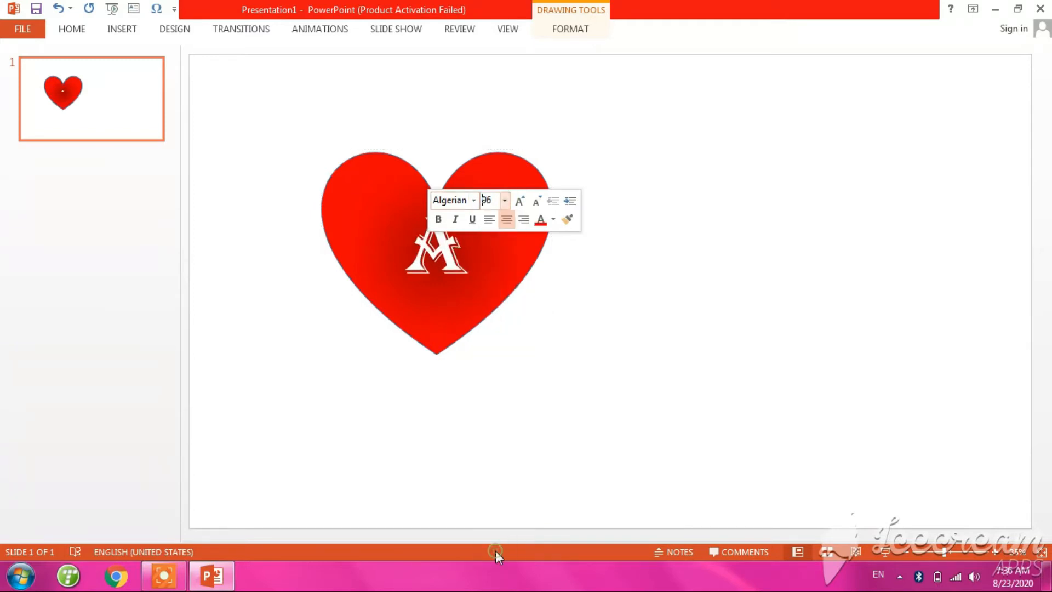
{"action": "left_click", "coordinate": [674, 236]}
Apply a 3-D rotation to the heart using the Parallel preset in the second row, second column
{"action": "left_click", "coordinate": [521, 207]}
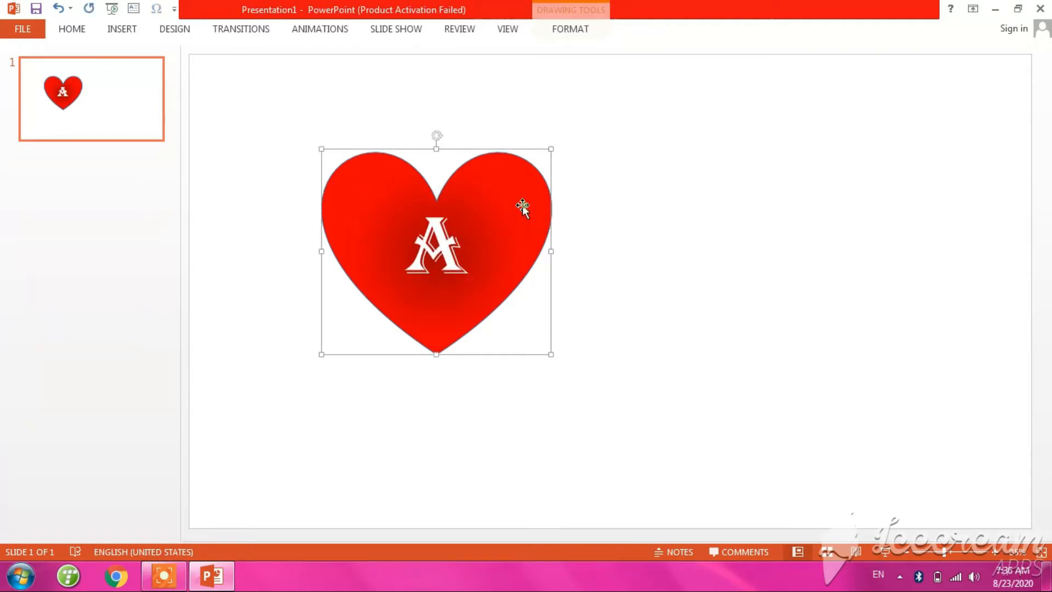
{"action": "left_click", "coordinate": [70, 28]}
{"action": "left_click", "coordinate": [862, 68]}
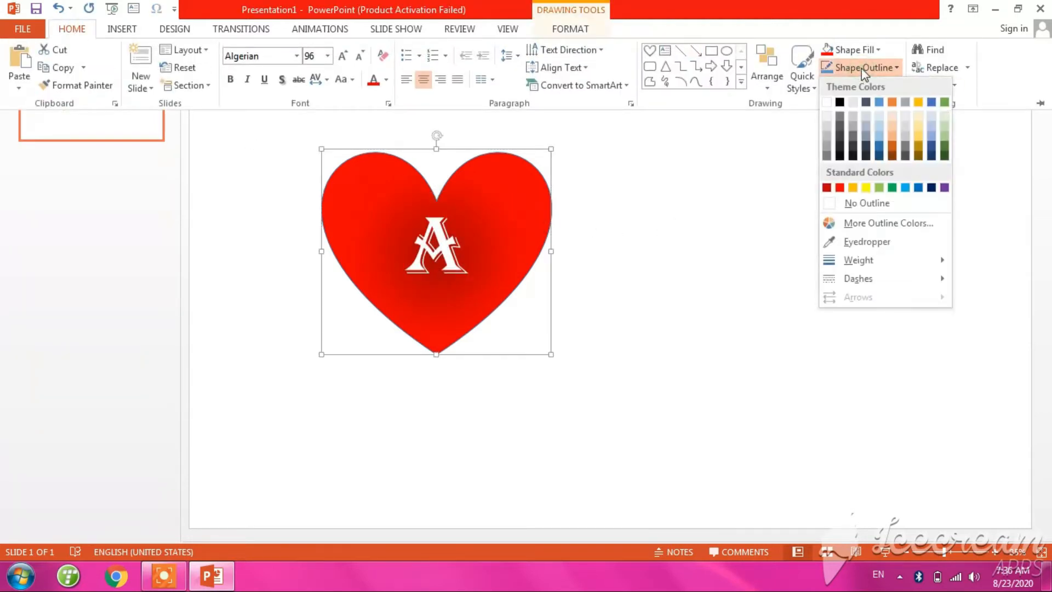
{"action": "left_click", "coordinate": [805, 122]}
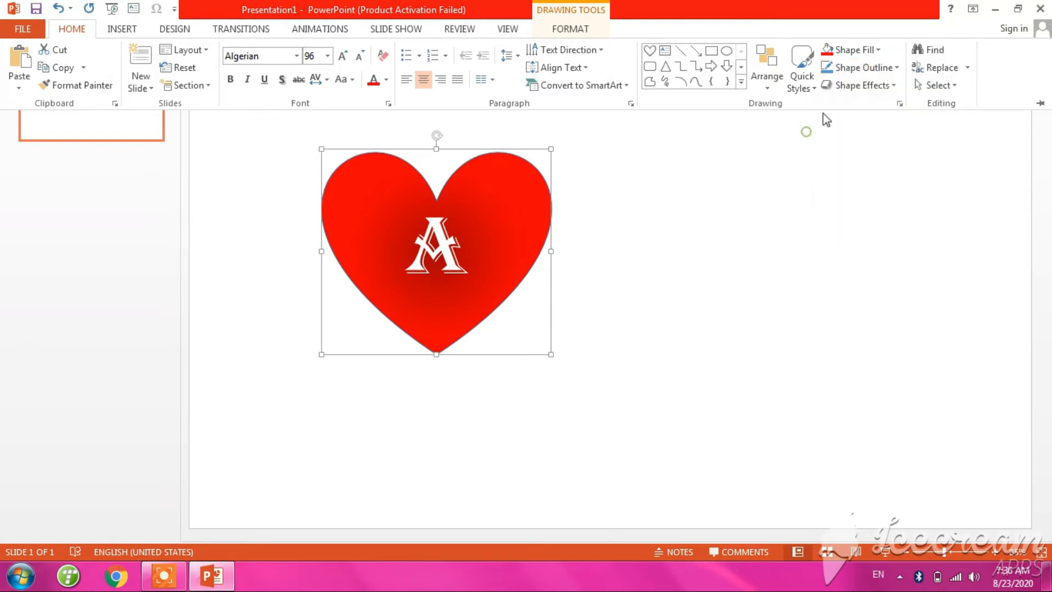
{"action": "left_click", "coordinate": [863, 85]}
{"action": "mouse_move", "coordinate": [859, 291]}
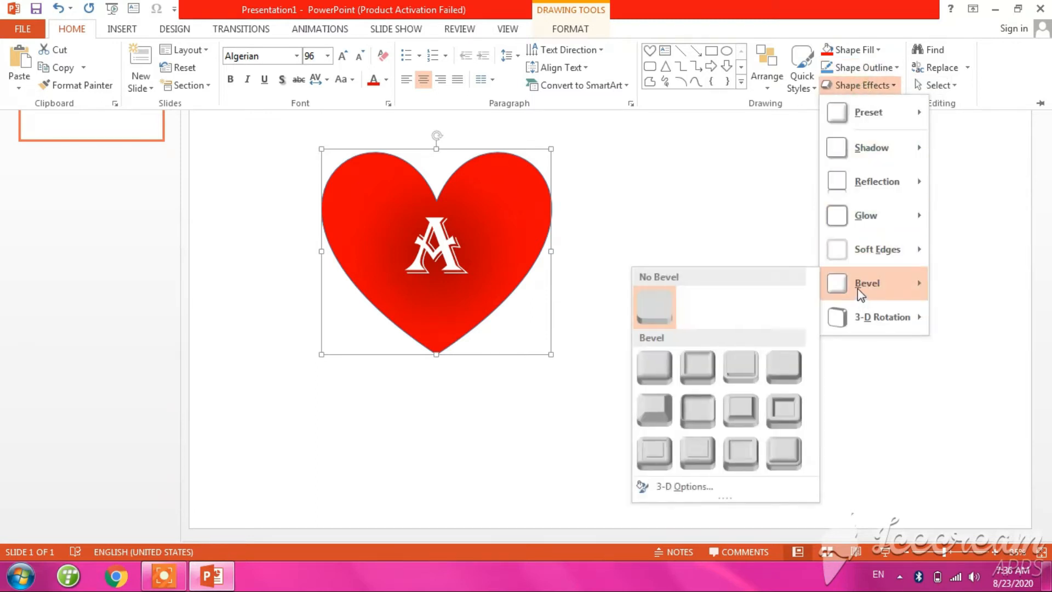
{"action": "mouse_move", "coordinate": [858, 315]}
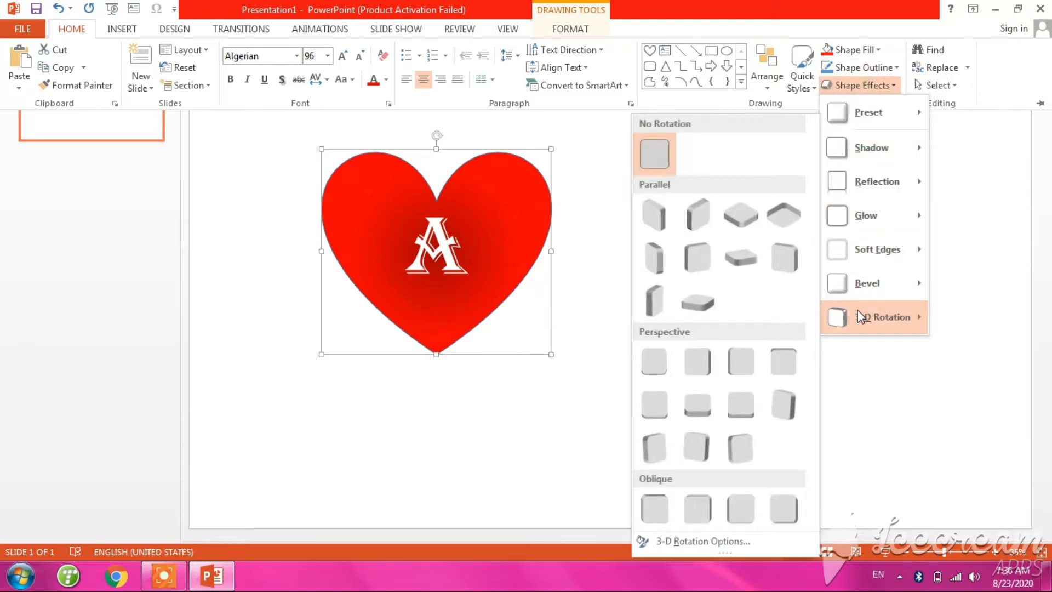
{"action": "left_click", "coordinate": [704, 256]}
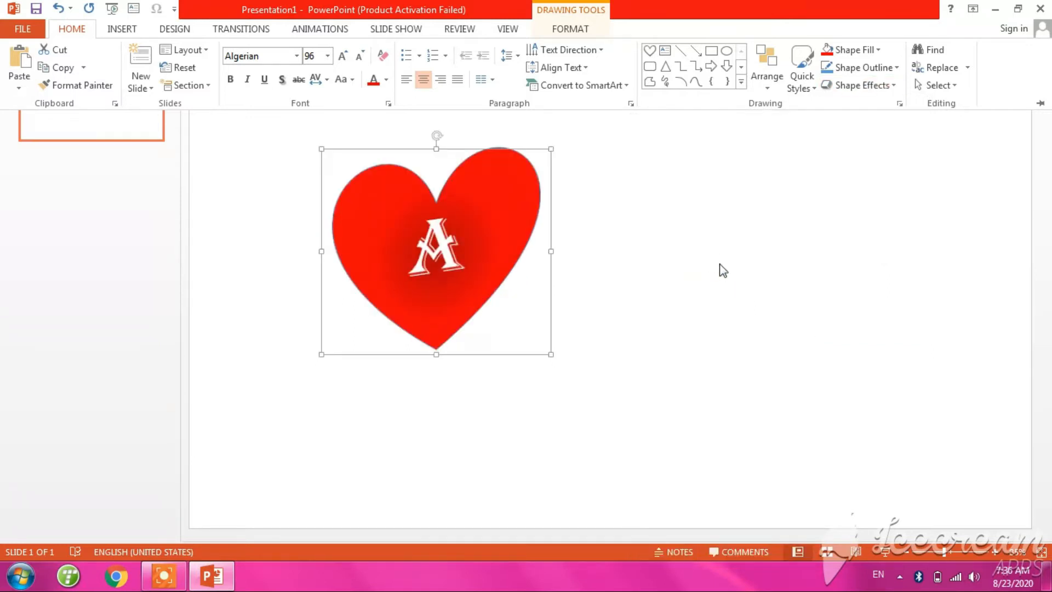
Add a bevel effect to the heart using the first preset in the second row of bevels
{"action": "left_click", "coordinate": [863, 91]}
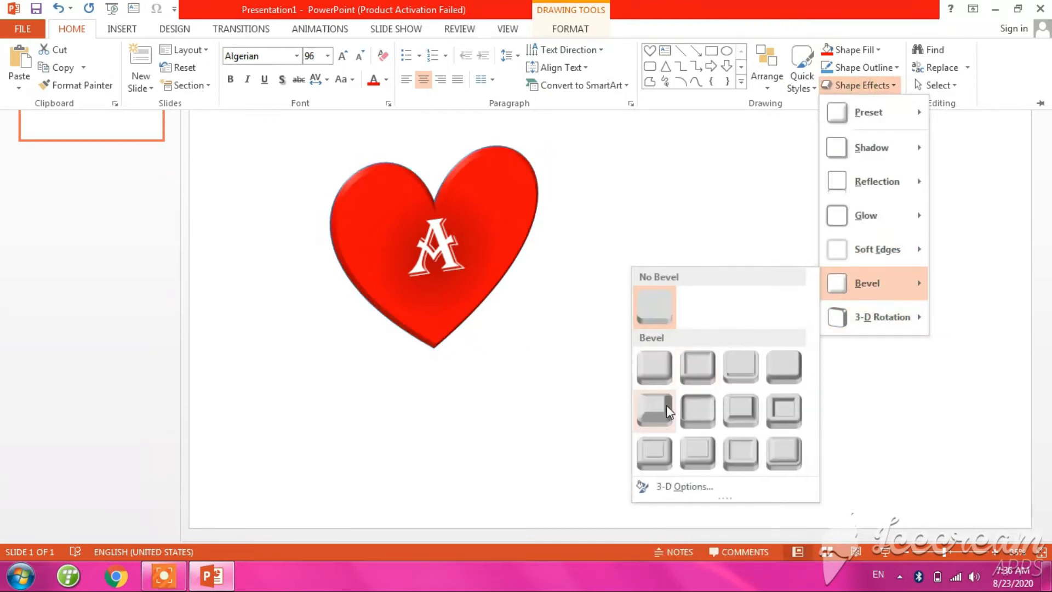
{"action": "left_click", "coordinate": [664, 407]}
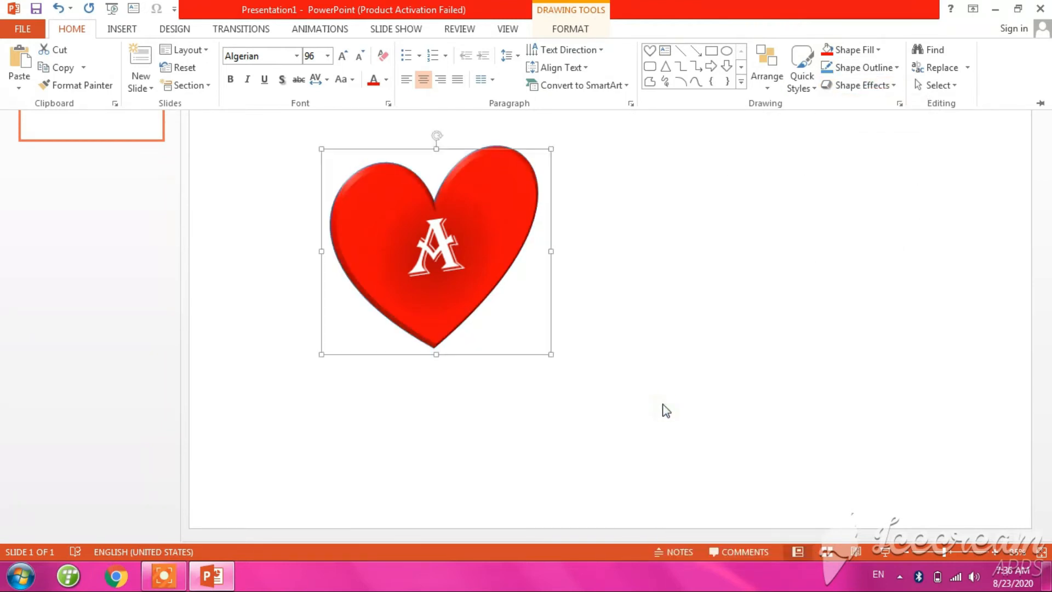
{"action": "left_click", "coordinate": [639, 256]}
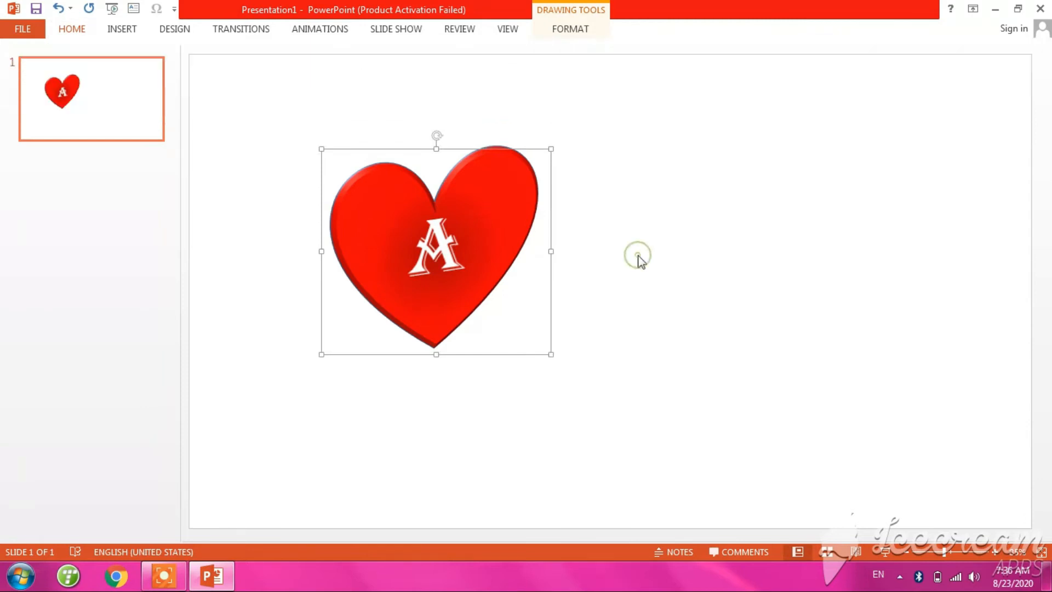
Move the heart off the slide, placing it just beyond the slide's left edge
{"action": "left_click", "coordinate": [930, 549]}
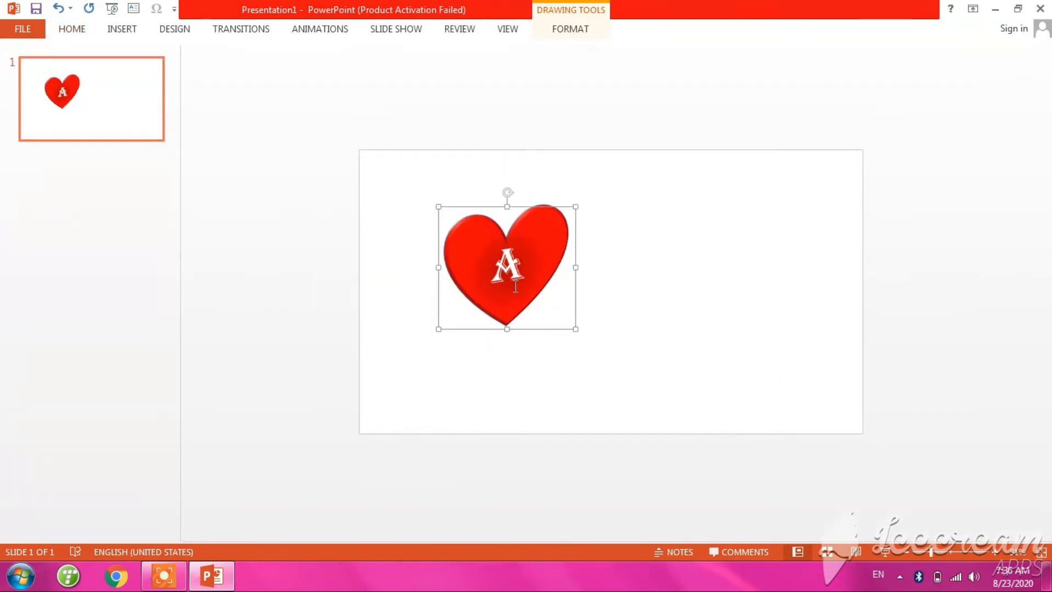
{"action": "left_click_drag", "start_coordinate": [485, 242], "coordinate": [259, 242]}
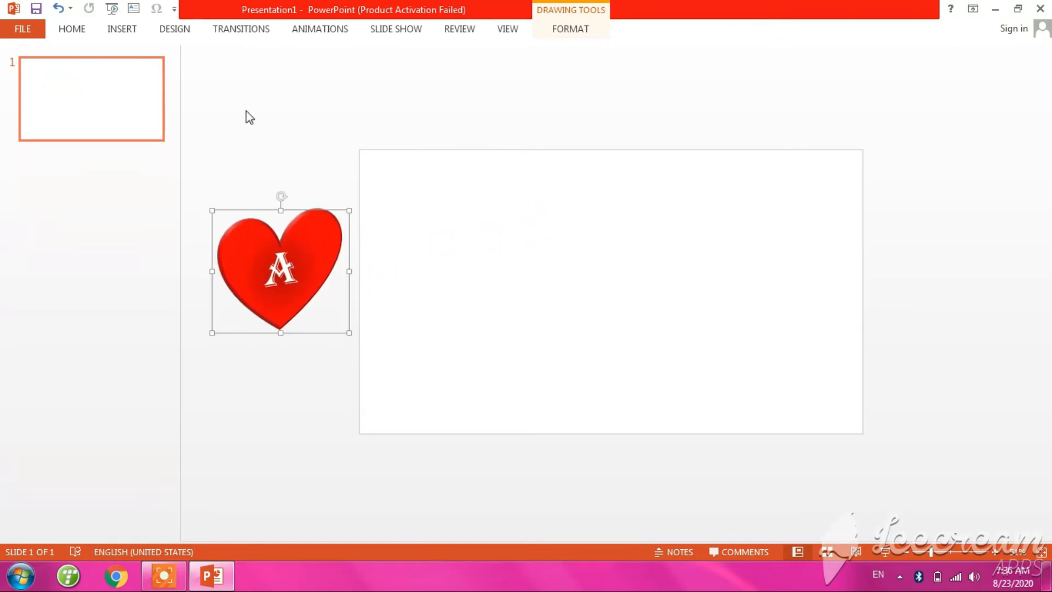
Add a Lines motion path animation to the heart
{"action": "left_click", "coordinate": [301, 26]}
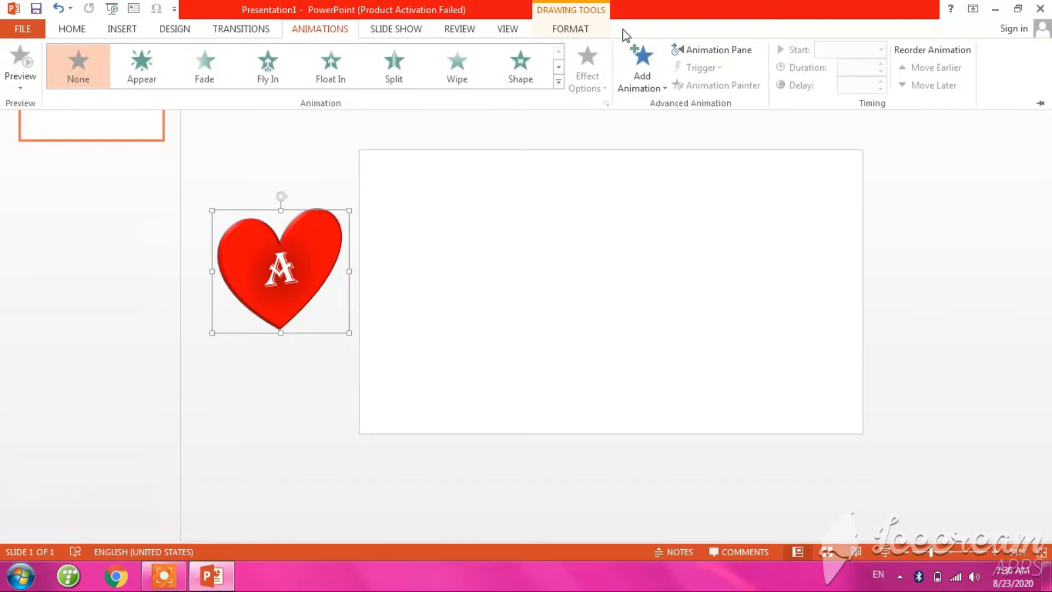
{"action": "left_click", "coordinate": [556, 81]}
{"action": "scroll", "coordinate": [336, 363], "scroll_direction": "down", "scroll_amount": 1}
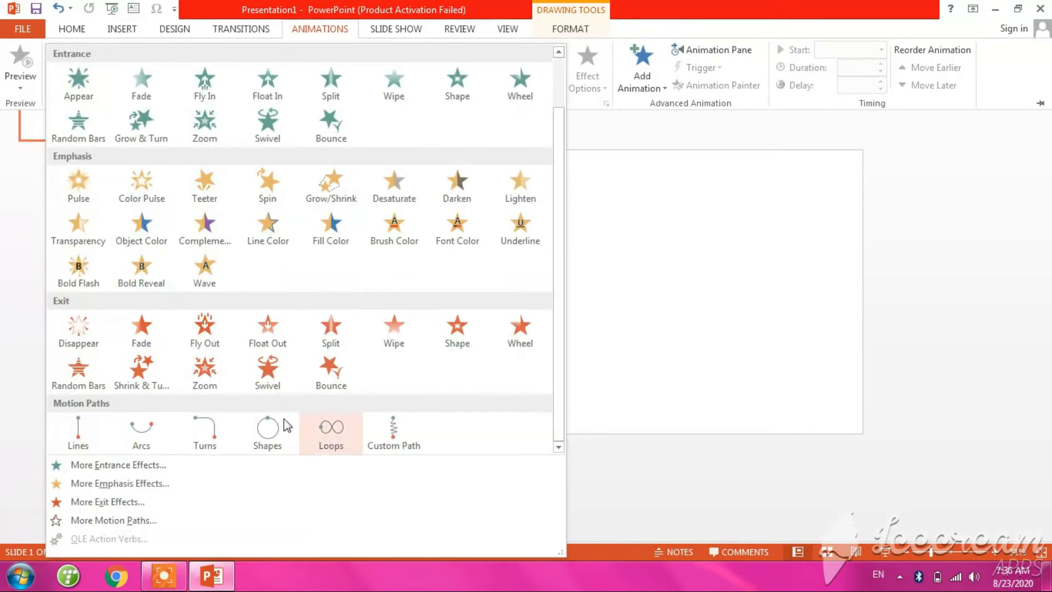
{"action": "left_click", "coordinate": [76, 434]}
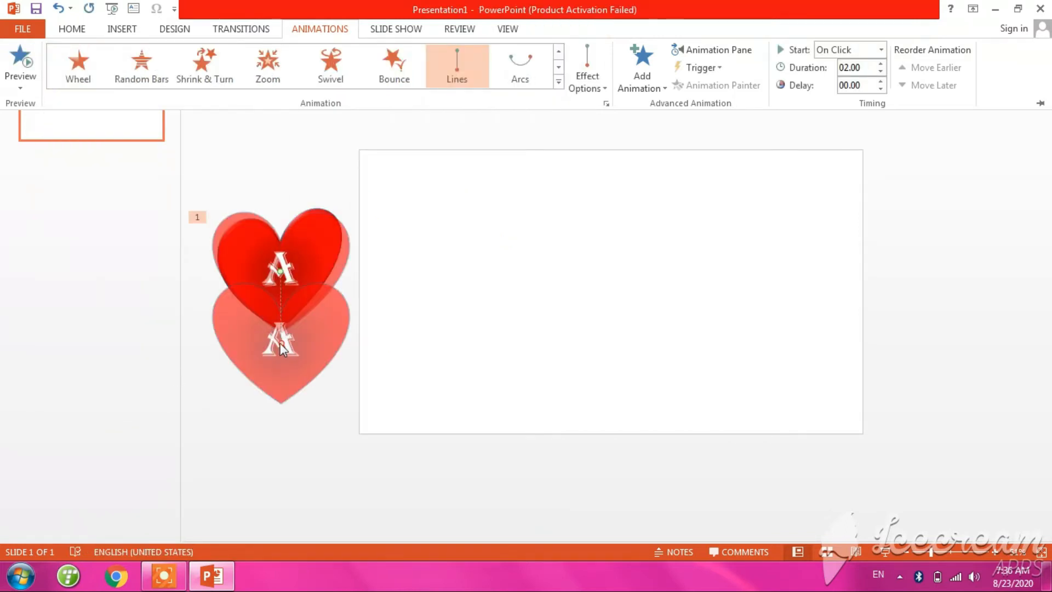
Redirect the heart's motion path to run horizontally onto the slide, ending slightly left of the slide's centre
{"action": "left_click", "coordinate": [281, 348]}
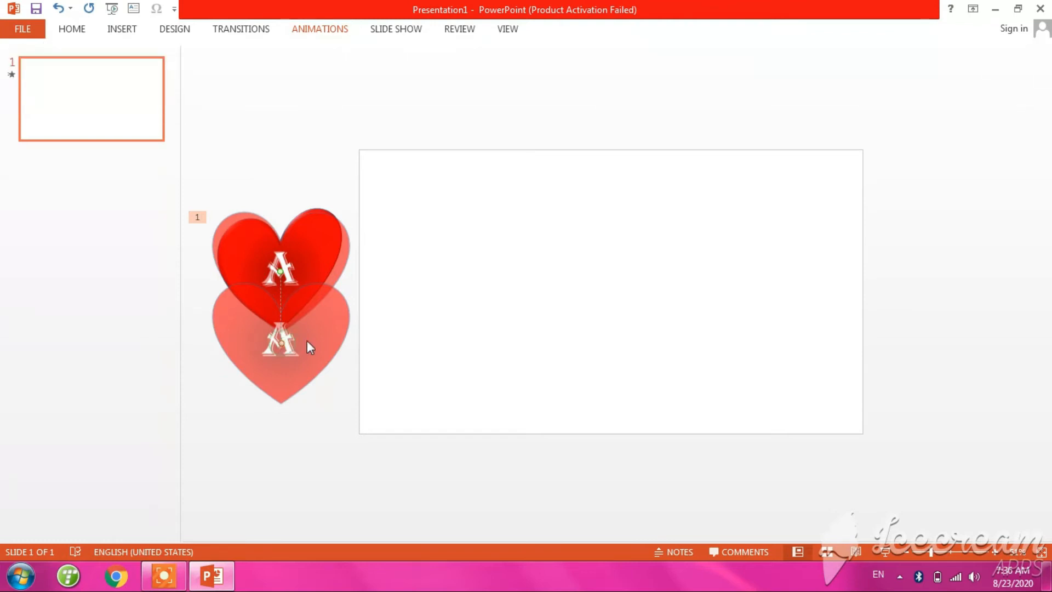
{"action": "left_click_drag", "start_coordinate": [282, 344], "coordinate": [569, 274]}
{"action": "left_click", "coordinate": [440, 361]}
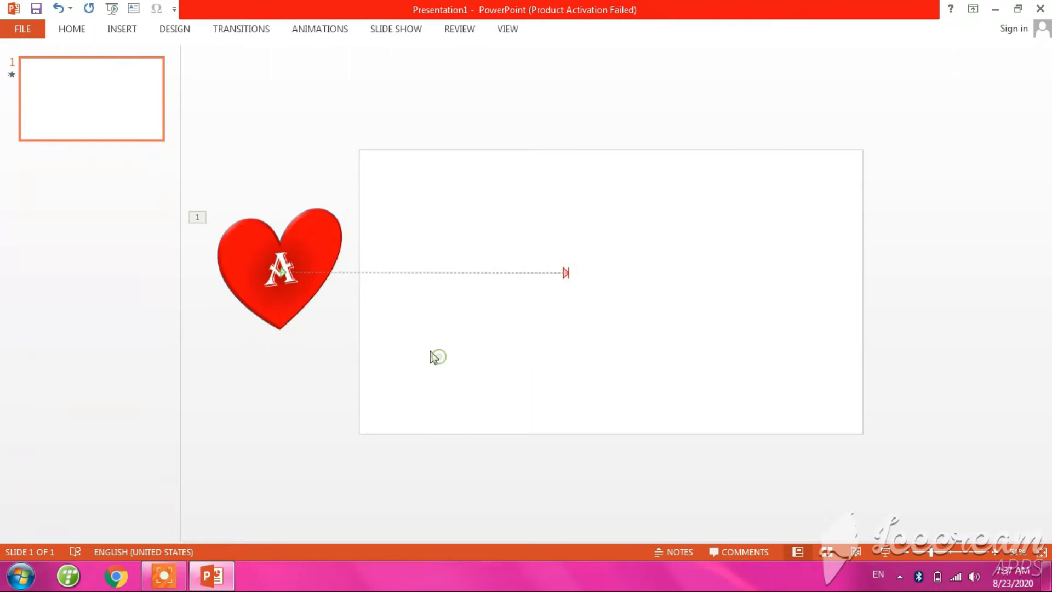
Duplicate the heart and place the copy just beyond the slide's right edge, level with the original
{"action": "left_click", "coordinate": [269, 252]}
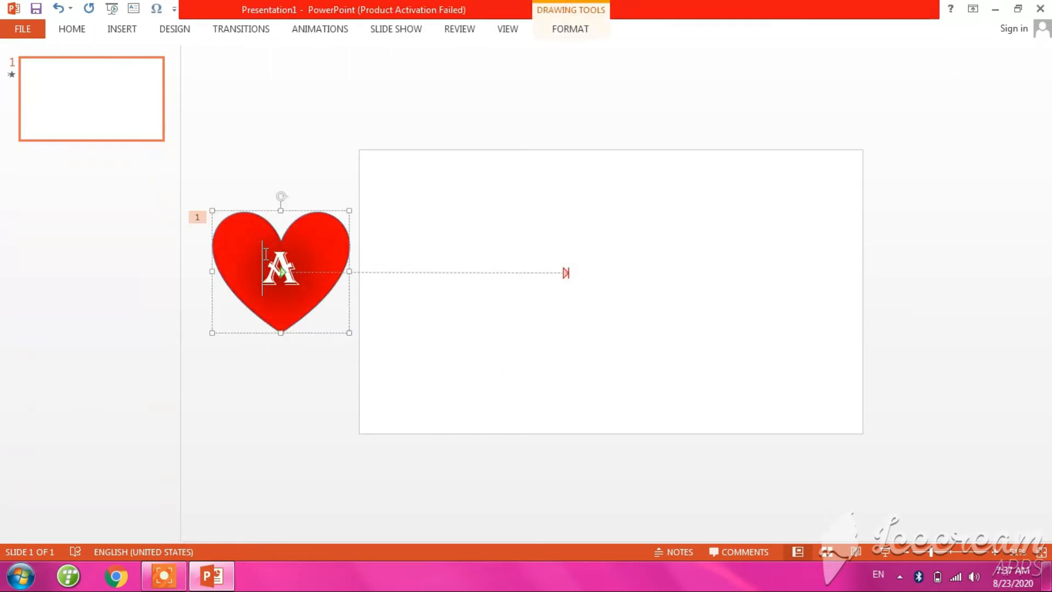
{"action": "left_click", "coordinate": [74, 30]}
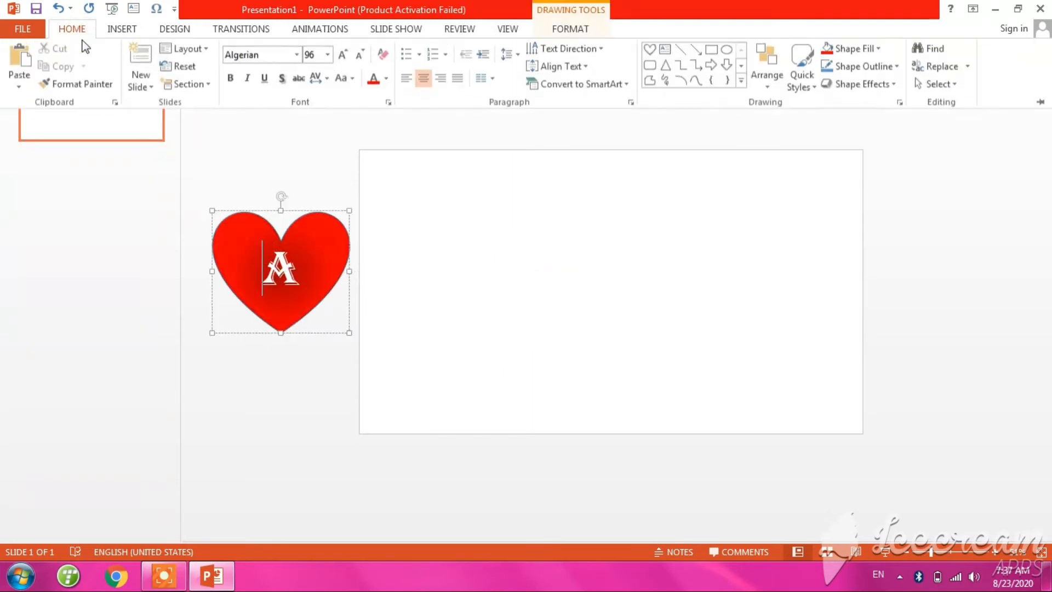
{"action": "left_click", "coordinate": [316, 229]}
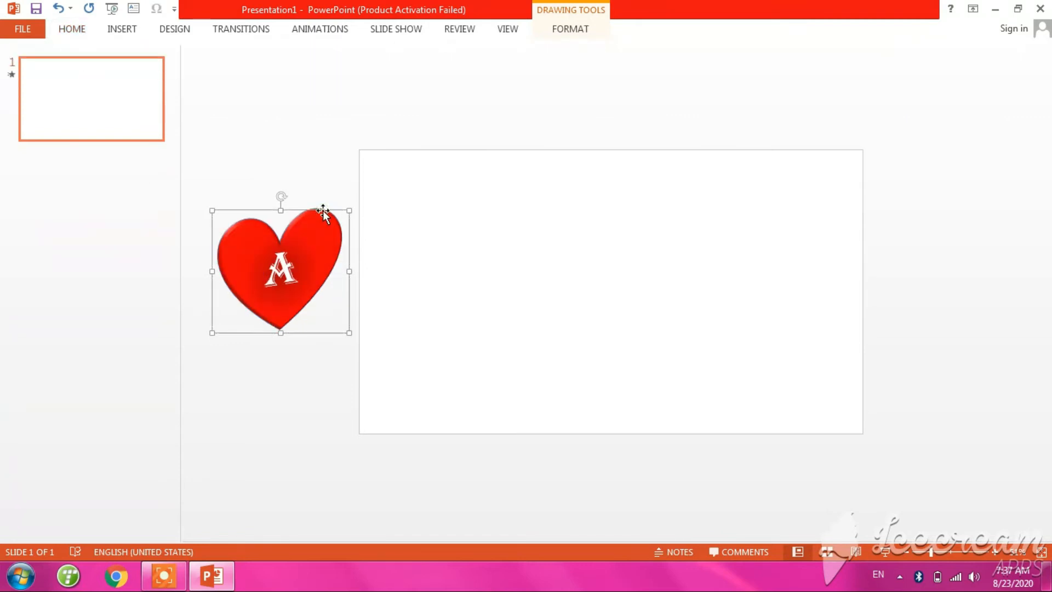
{"action": "left_click", "coordinate": [72, 31]}
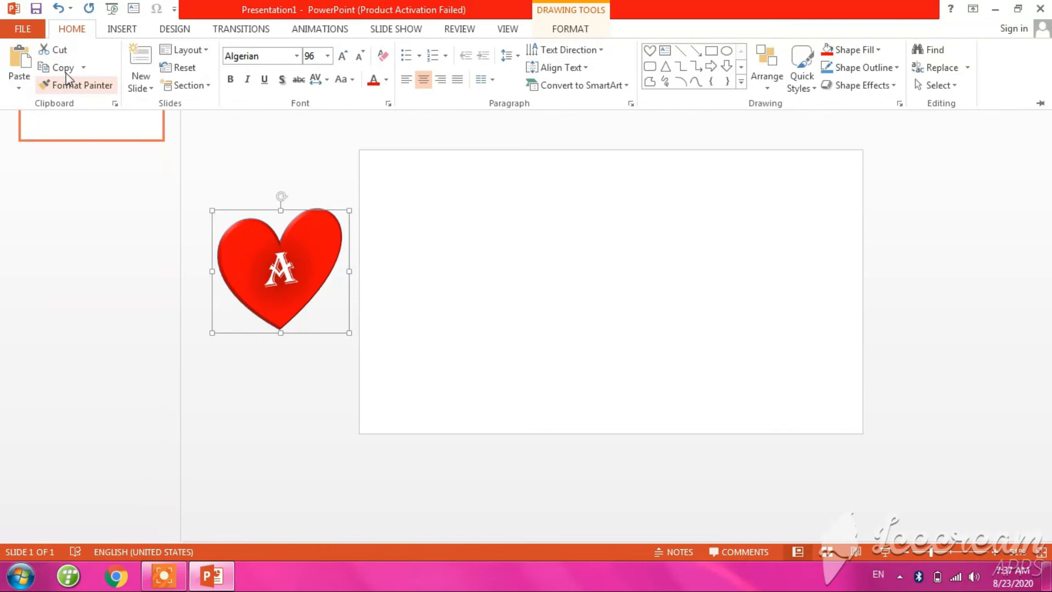
{"action": "left_click", "coordinate": [61, 67]}
{"action": "left_click", "coordinate": [66, 32]}
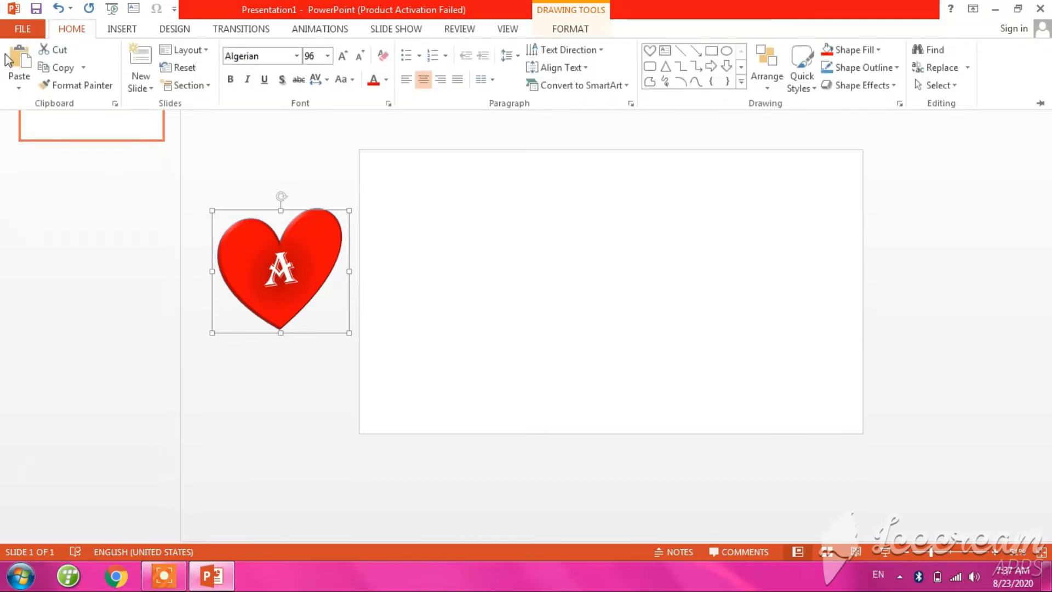
{"action": "left_click", "coordinate": [18, 57]}
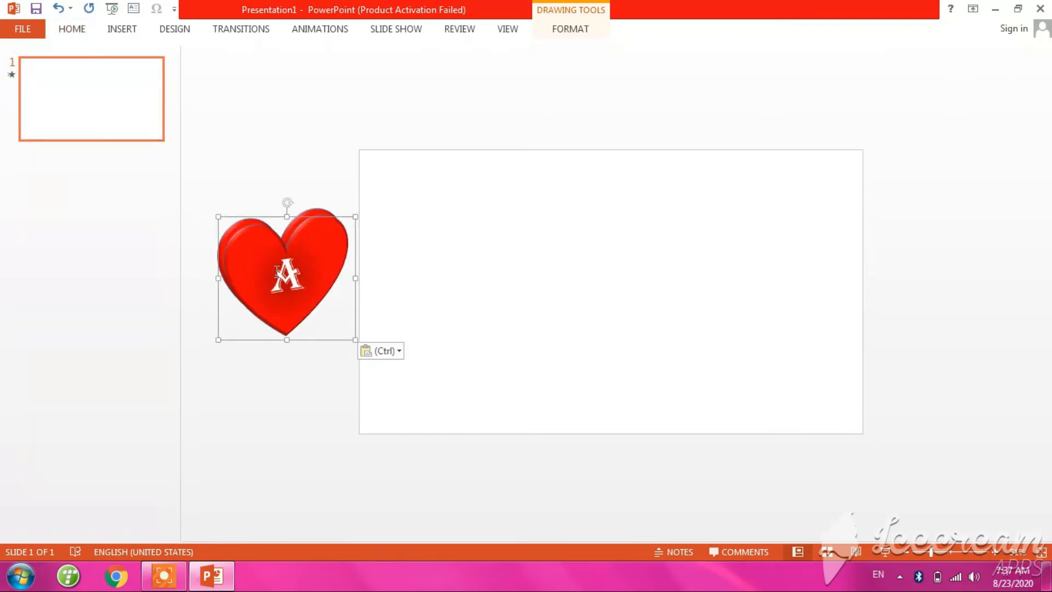
{"action": "left_click_drag", "start_coordinate": [278, 272], "coordinate": [425, 276]}
{"action": "left_click_drag", "start_coordinate": [317, 236], "coordinate": [958, 224]}
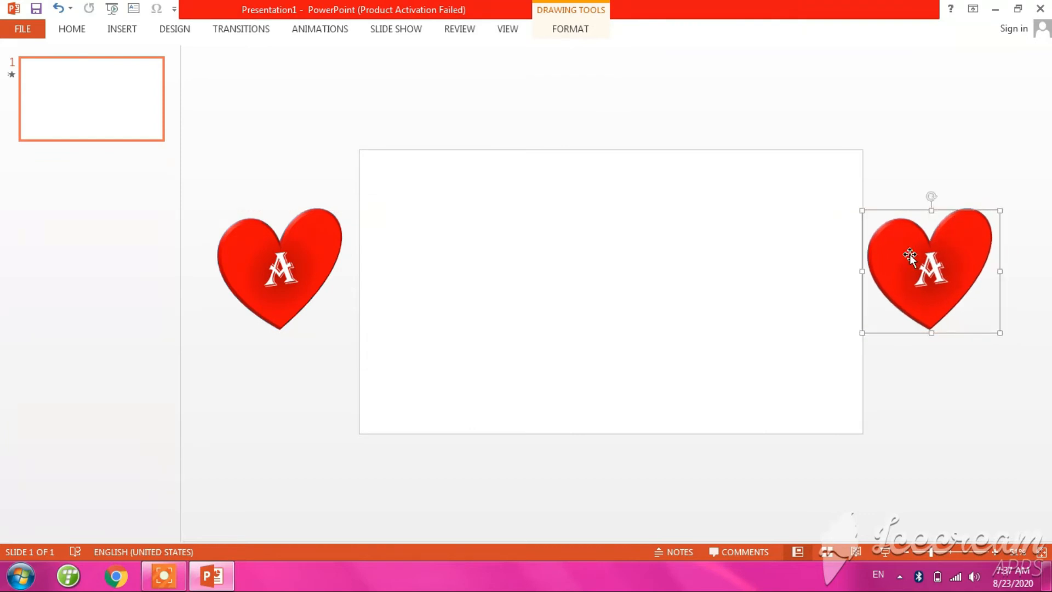
Apply a Lines motion path to the heart beyond the slide's right edge, redirecting it horizontally inward to meet the first heart's path end
{"action": "left_click", "coordinate": [317, 30]}
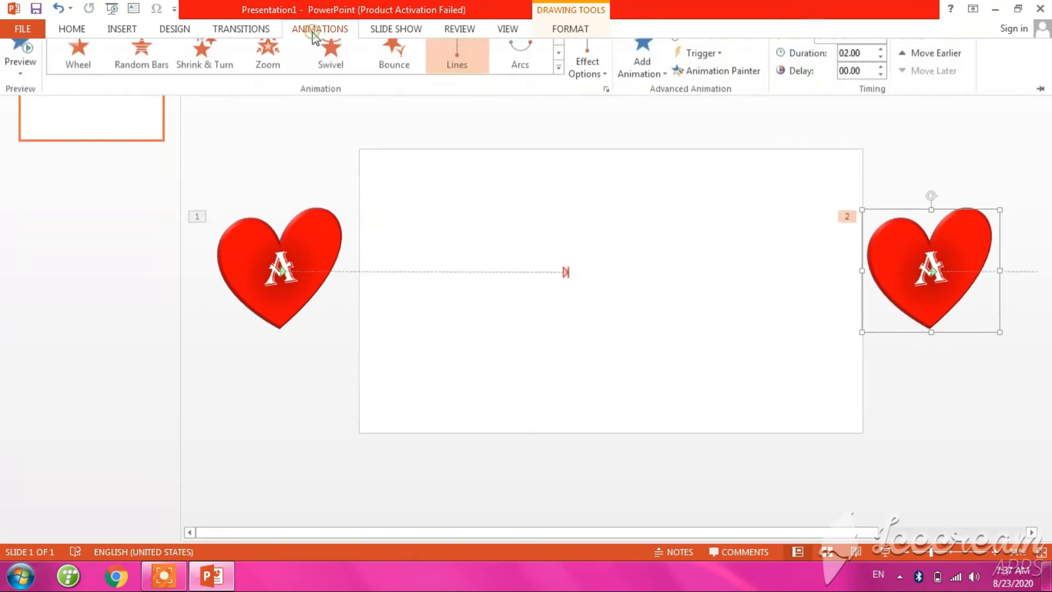
{"action": "left_click", "coordinate": [473, 69]}
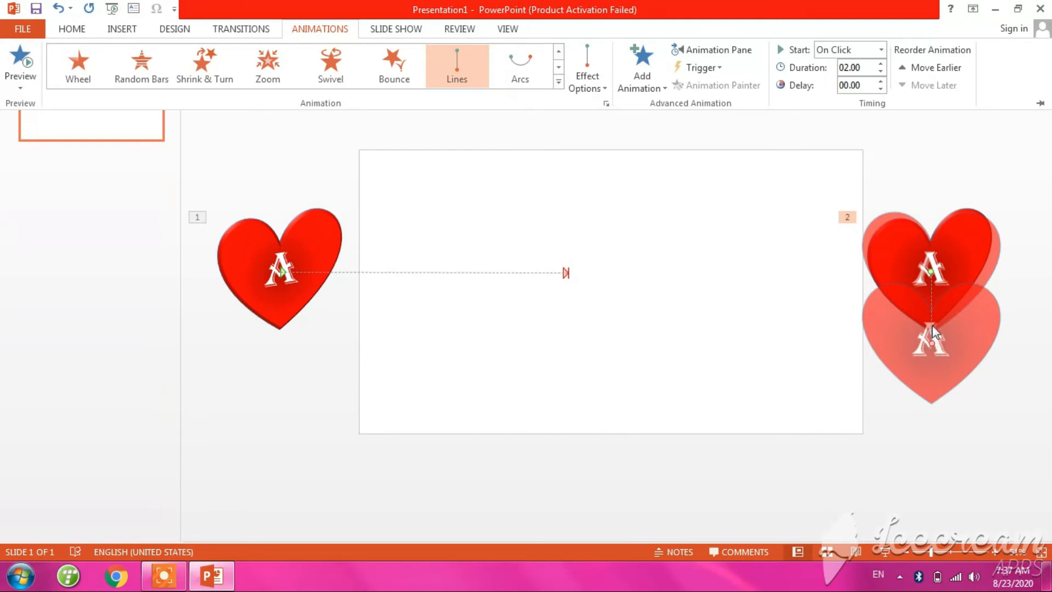
{"action": "key", "text": "ctrl+F1"}
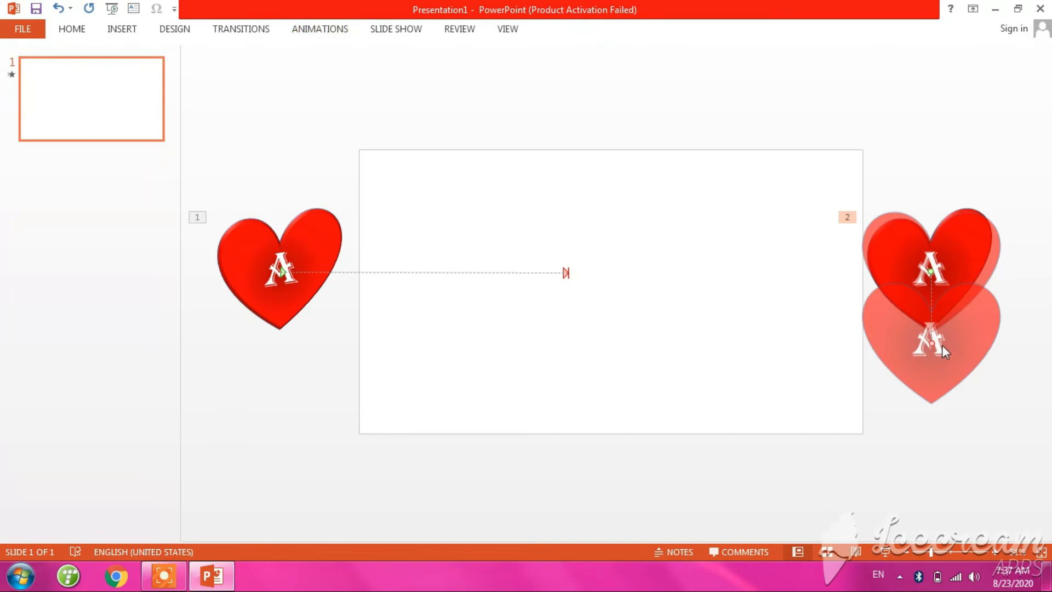
{"action": "left_click_drag", "start_coordinate": [930, 343], "coordinate": [569, 274]}
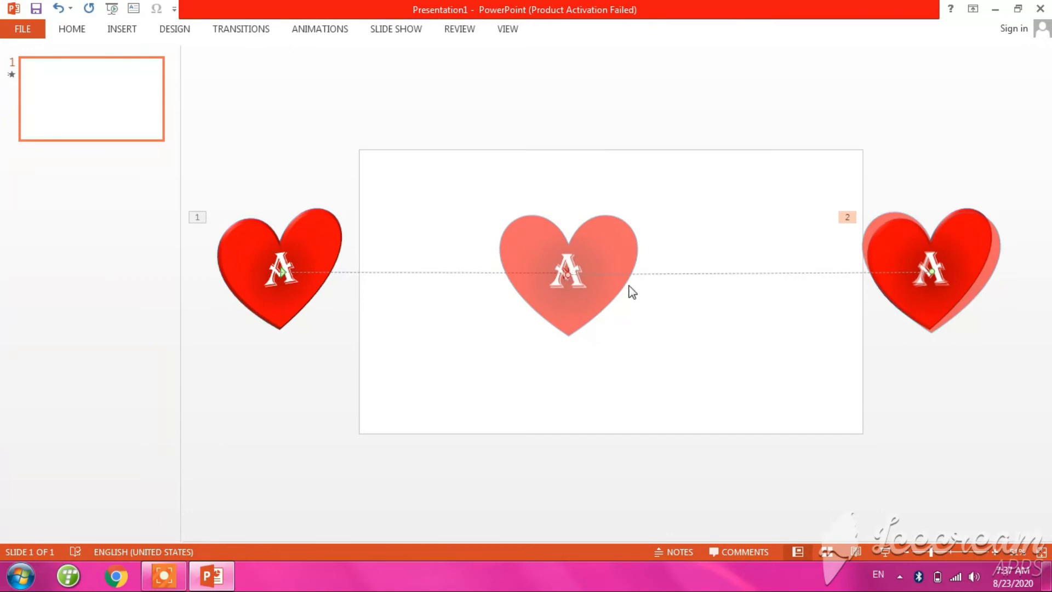
Extend the text in the heart beyond the slide's right edge to read "A S"
{"action": "left_click", "coordinate": [943, 264]}
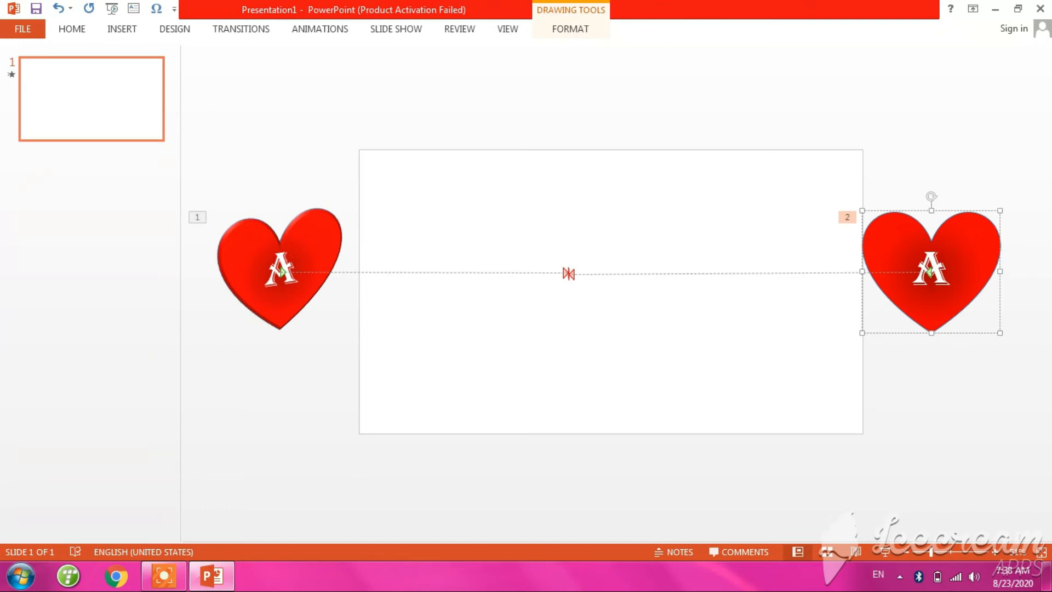
{"action": "type", "text": "S"}
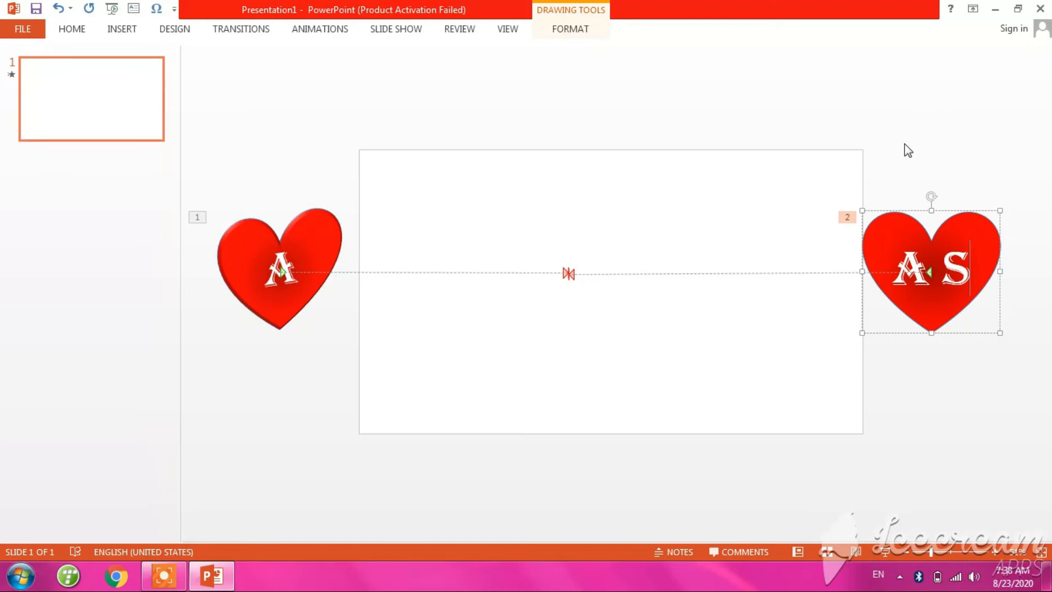
{"action": "left_click", "coordinate": [891, 150]}
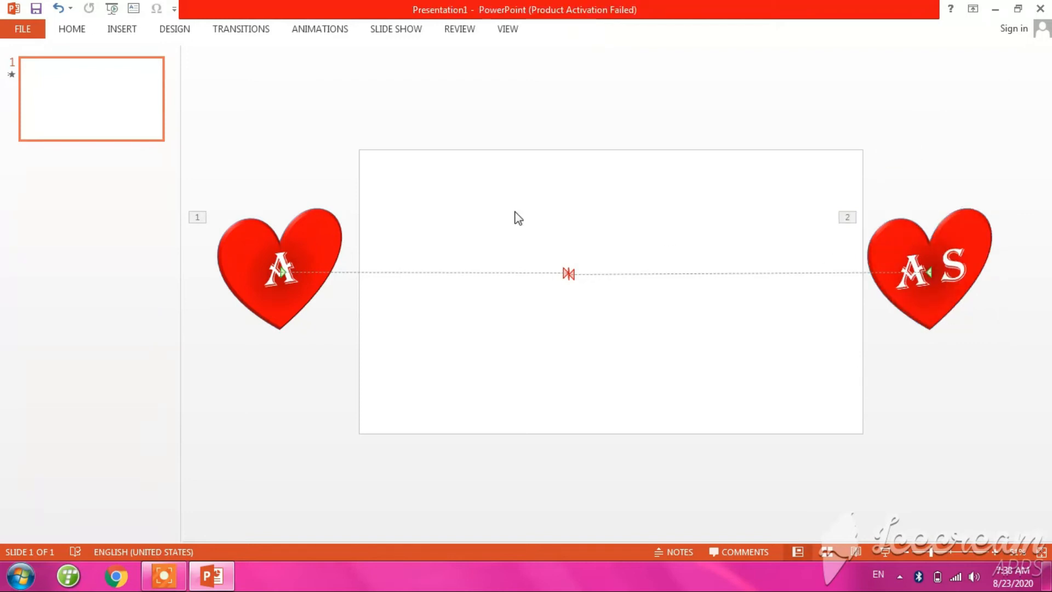
Duplicate the heart beyond the slide's left edge and place the copy in the slide's upper-left corner
{"action": "left_click", "coordinate": [317, 239]}
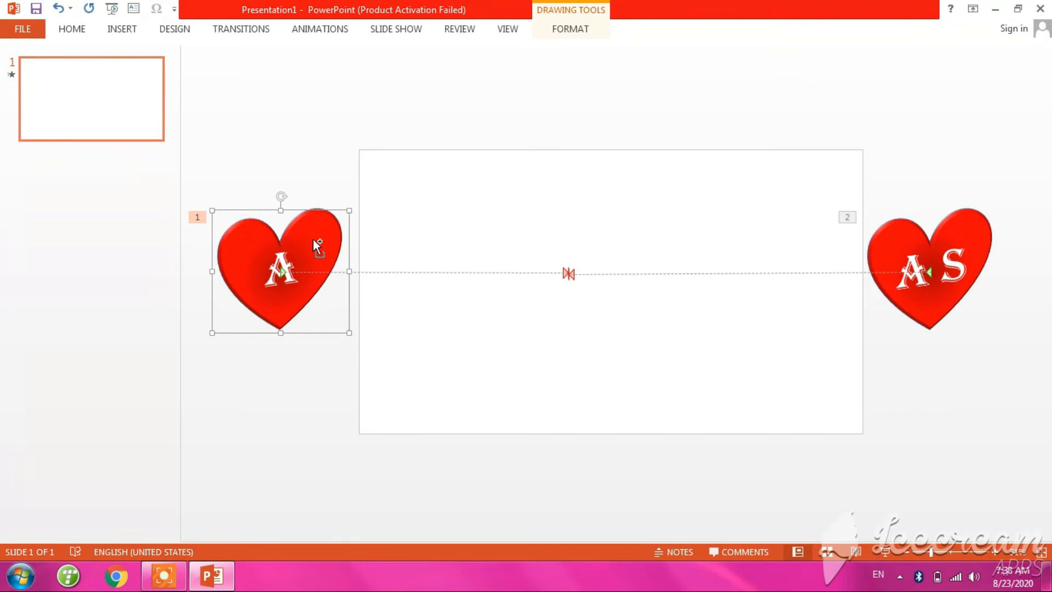
{"action": "key", "text": "ctrl+d"}
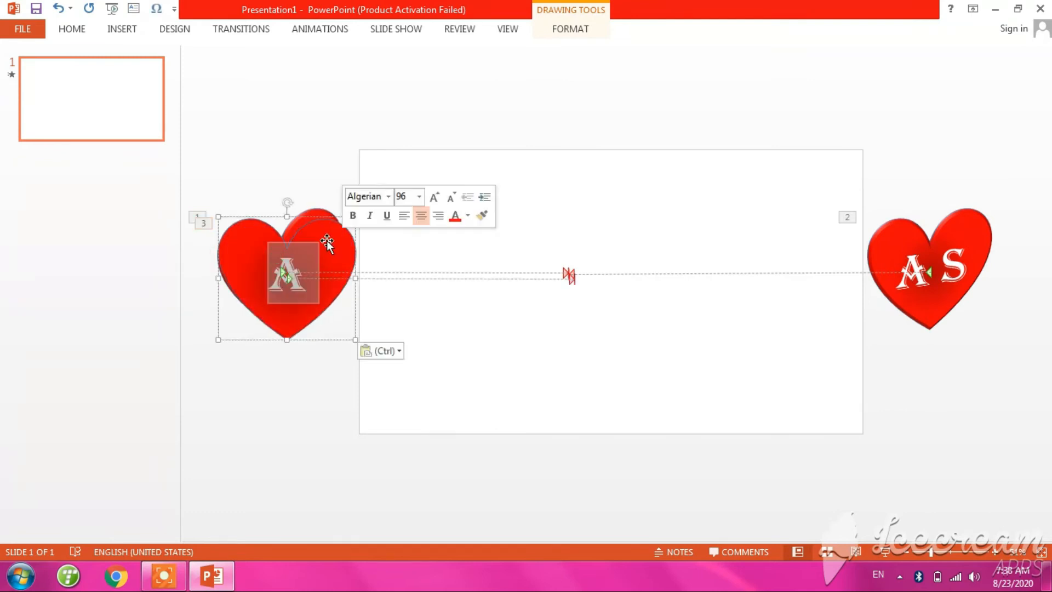
{"action": "left_click_drag", "start_coordinate": [327, 232], "coordinate": [462, 159]}
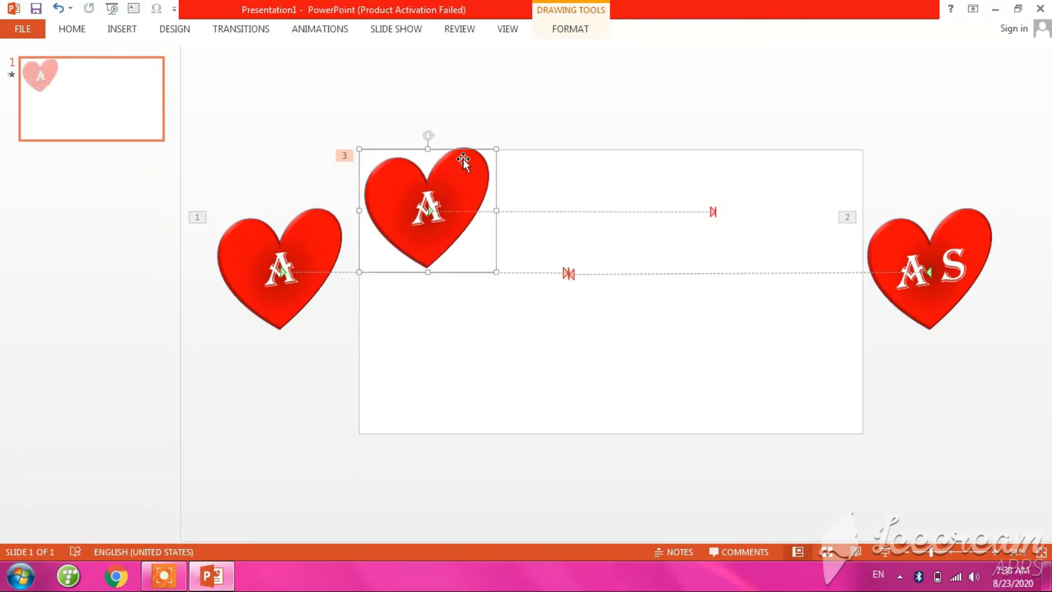
Replace the motion path of the heart in the slide's upper-left corner with the Swivel entrance animation
{"action": "left_click", "coordinate": [336, 30]}
{"action": "left_click", "coordinate": [559, 55]}
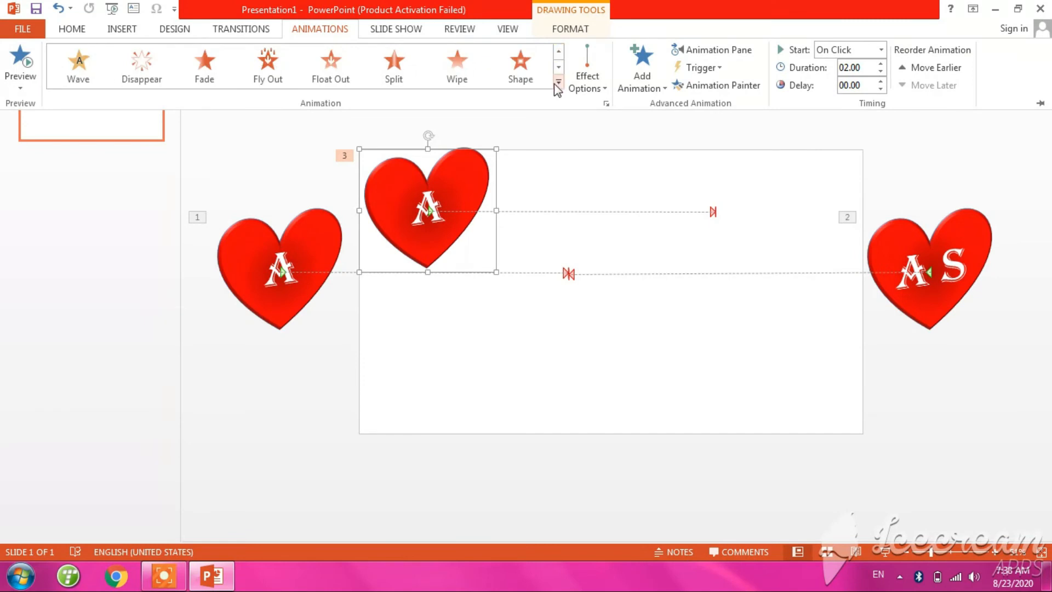
{"action": "left_click", "coordinate": [558, 82]}
{"action": "left_click", "coordinate": [262, 133]}
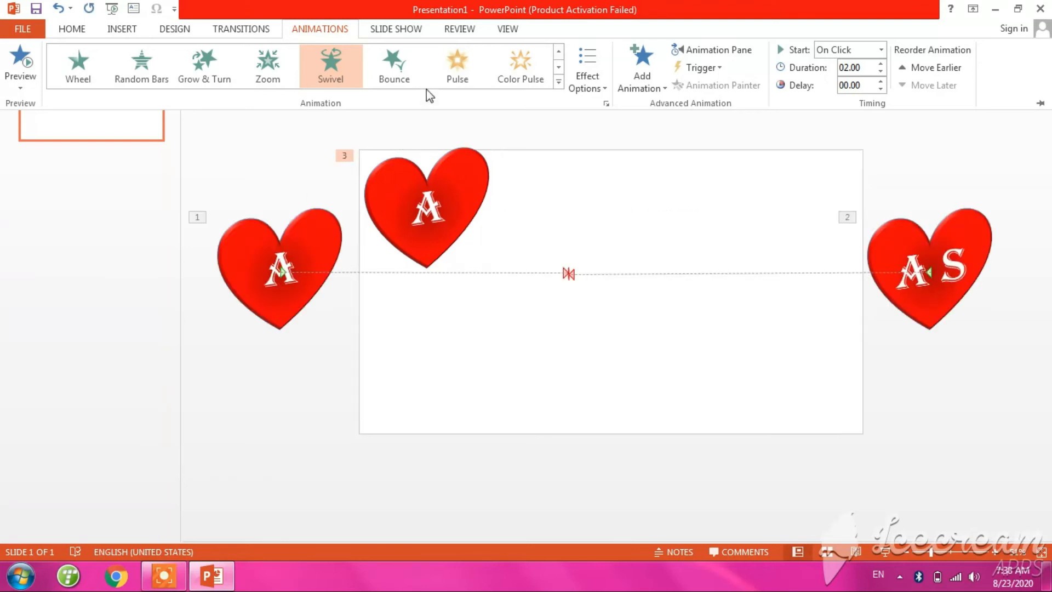
{"action": "key", "text": "ctrl+F1"}
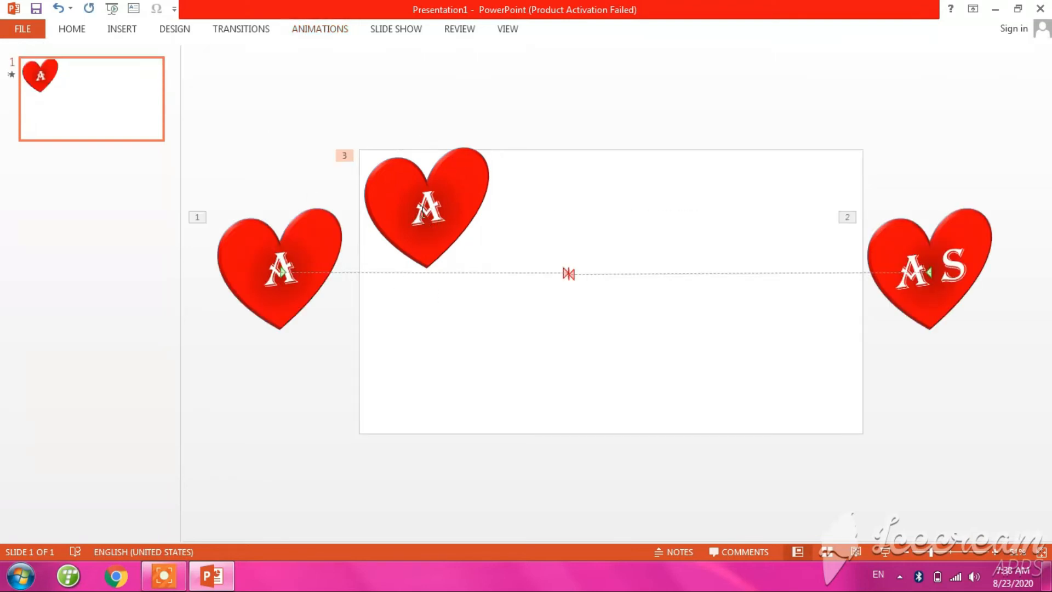
Copy the upper-left corner heart and place the copy in the slide's lower-right corner
{"action": "left_click", "coordinate": [386, 192]}
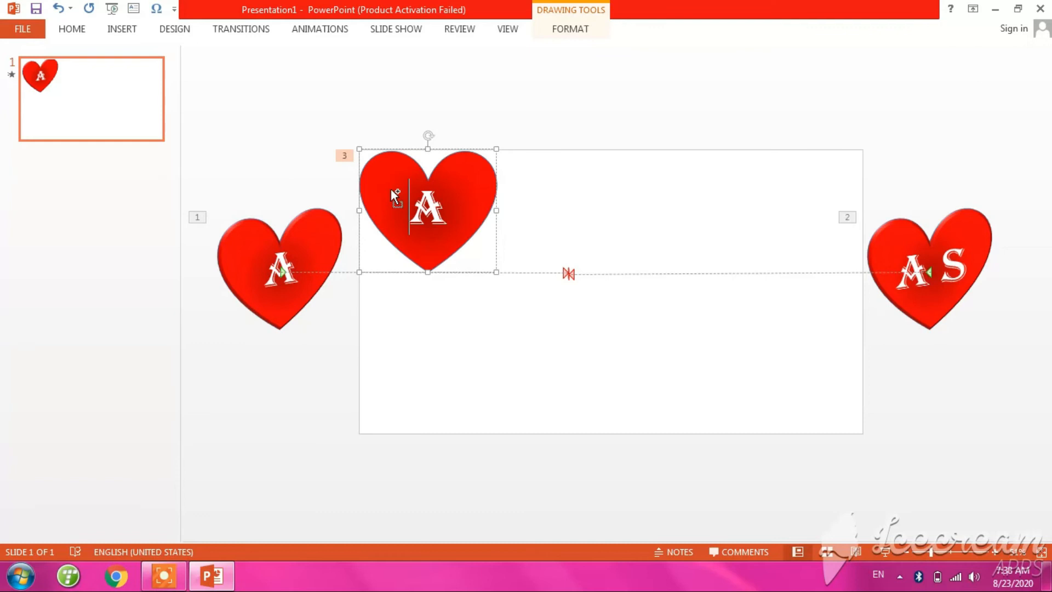
{"action": "left_click", "coordinate": [471, 159]}
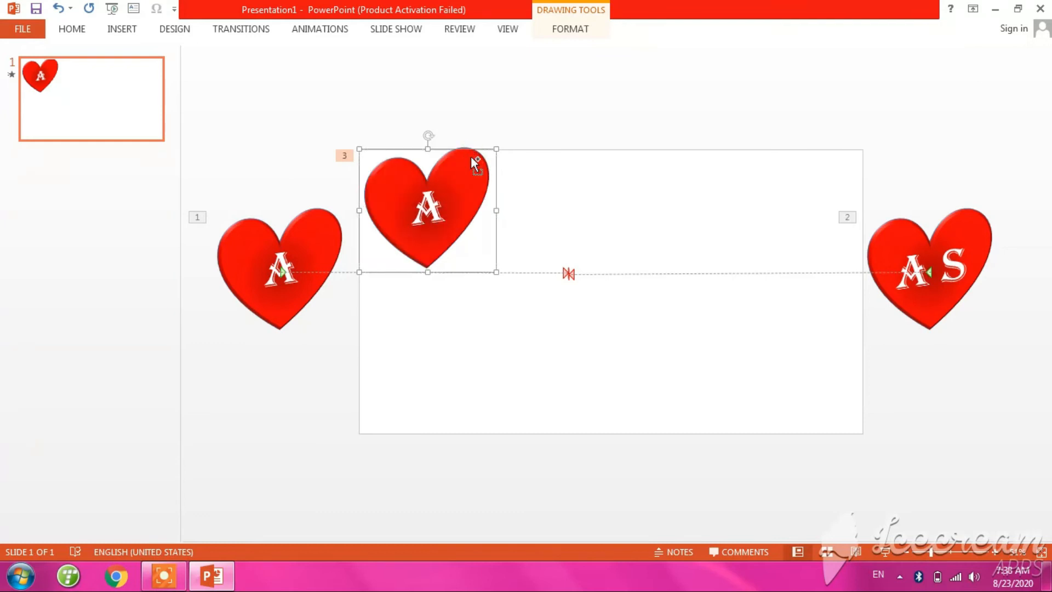
{"action": "key", "text": "ctrl+c"}
{"action": "key", "text": "ctrl+v"}
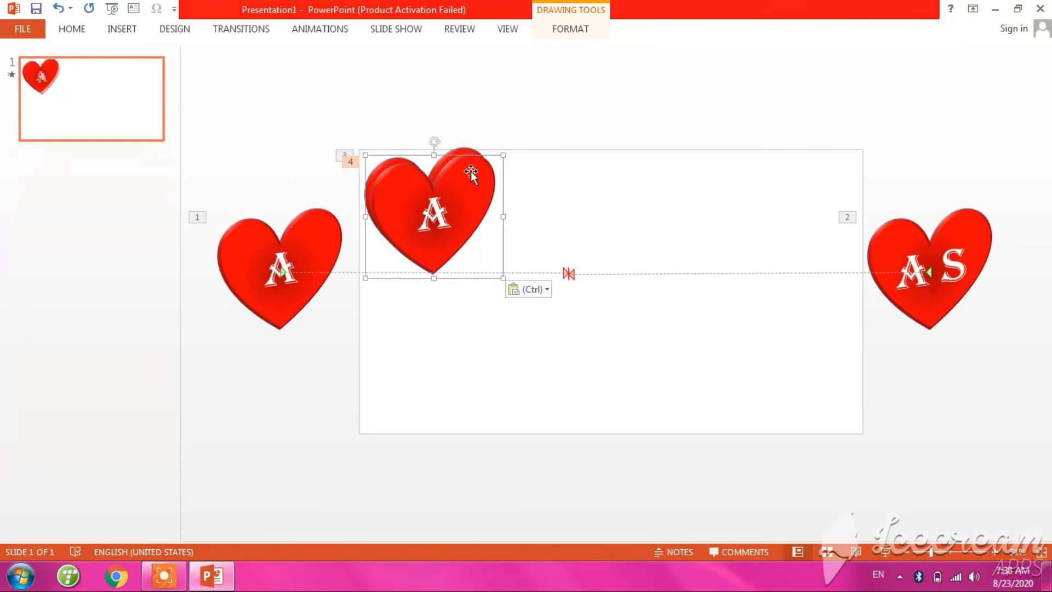
{"action": "left_click_drag", "start_coordinate": [454, 191], "coordinate": [804, 327]}
Apply the Swivel entrance animation to the heart in the slide's lower-right corner
{"action": "double_click", "coordinate": [469, 216]}
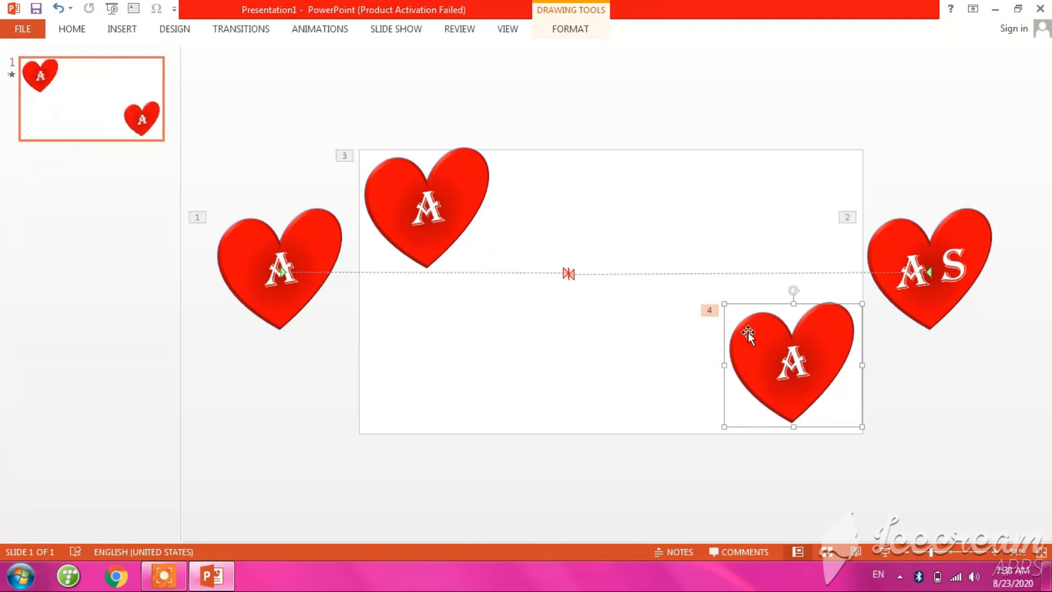
{"action": "left_click", "coordinate": [321, 29]}
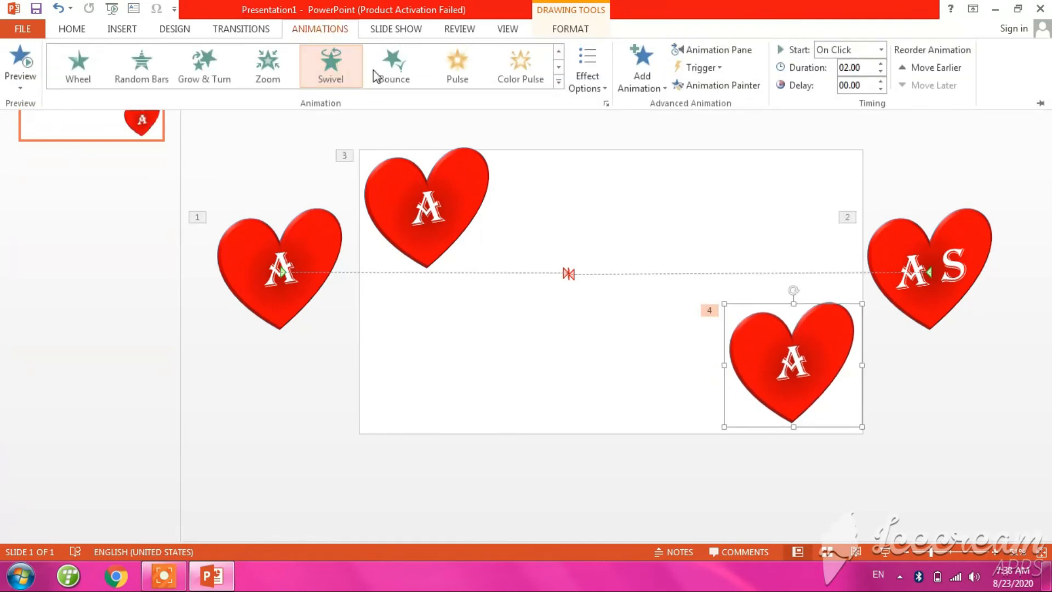
{"action": "left_click", "coordinate": [331, 63]}
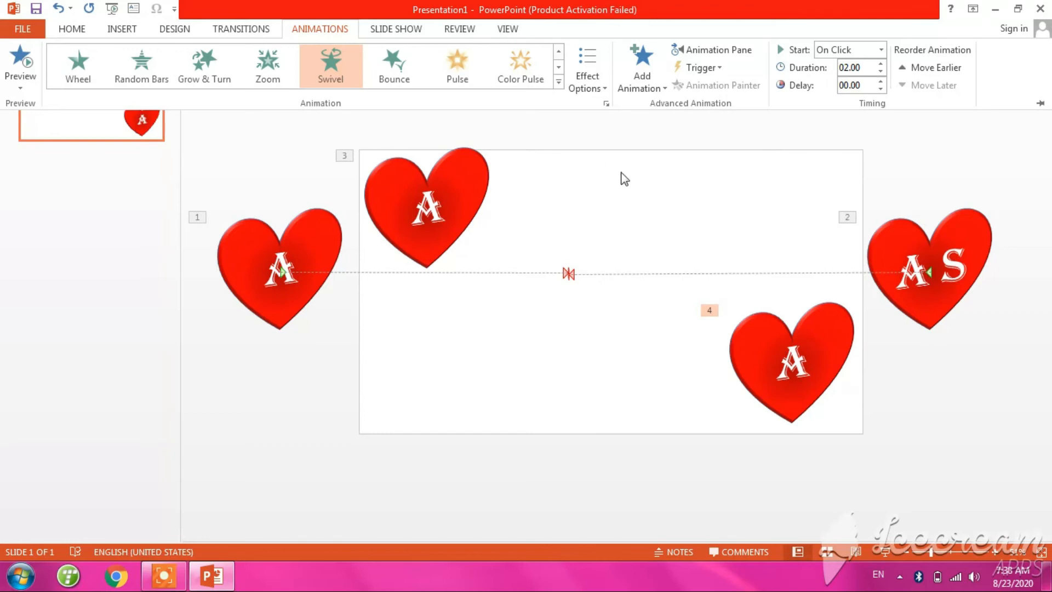
Set the slide to advance automatically after 00:15.00 and apply the transition timing to all slides
{"action": "left_click", "coordinate": [262, 33]}
{"action": "double_click", "coordinate": [939, 86]}
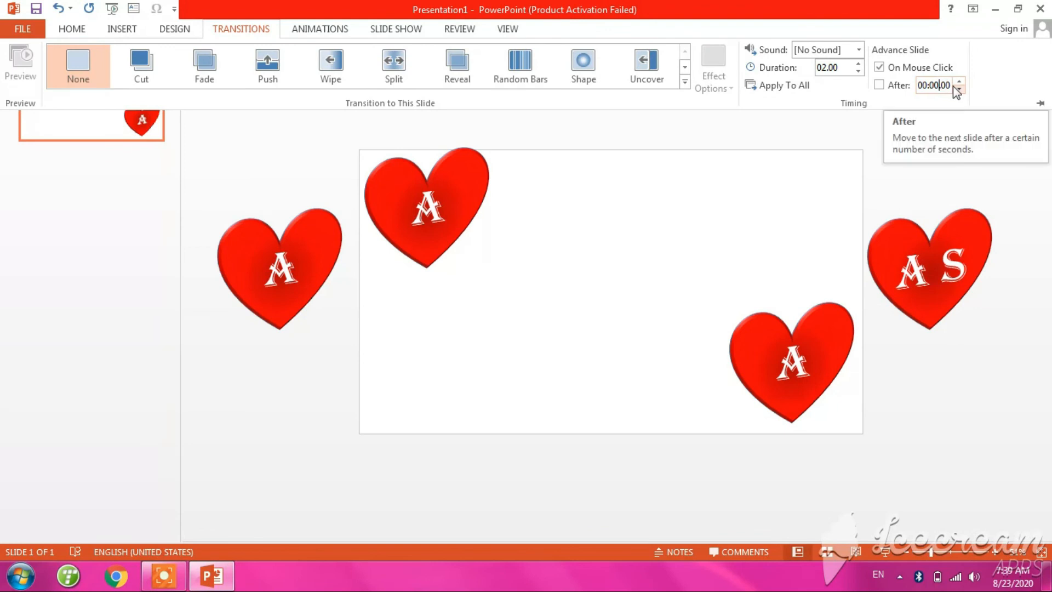
{"action": "key", "text": "BackSpace"}
{"action": "key", "text": "BackSpace"}
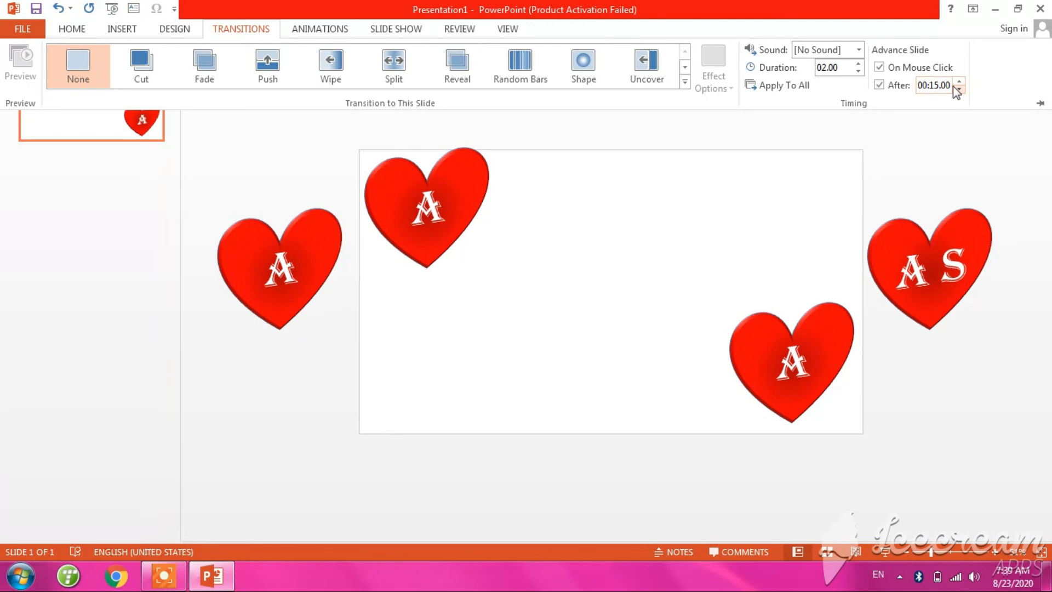
{"action": "left_click", "coordinate": [751, 83]}
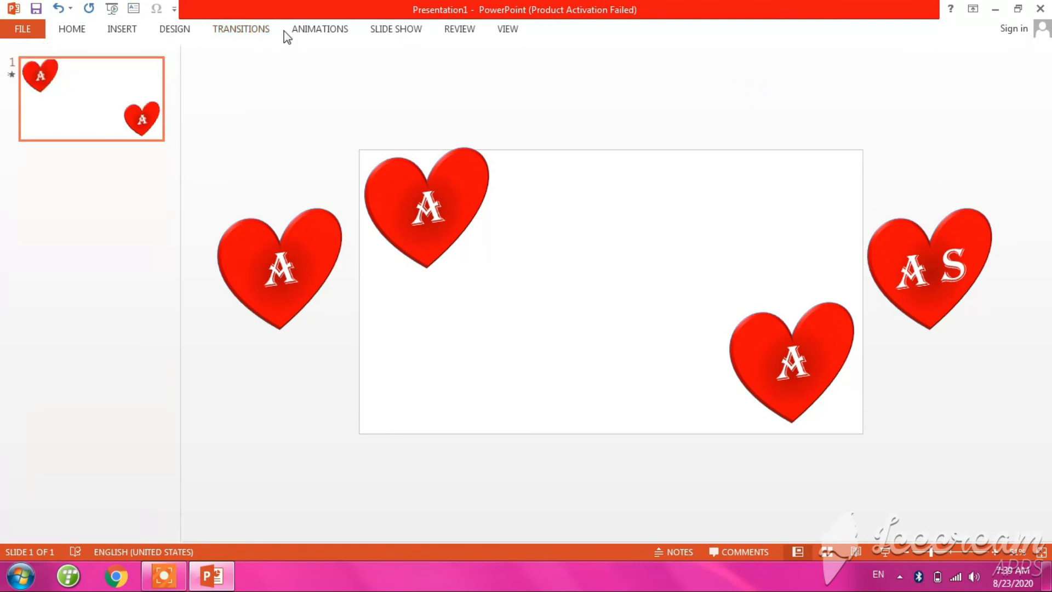
Format the background as a solid yellow fill with 51% transparency and apply it to all slides
{"action": "right_click", "coordinate": [630, 239]}
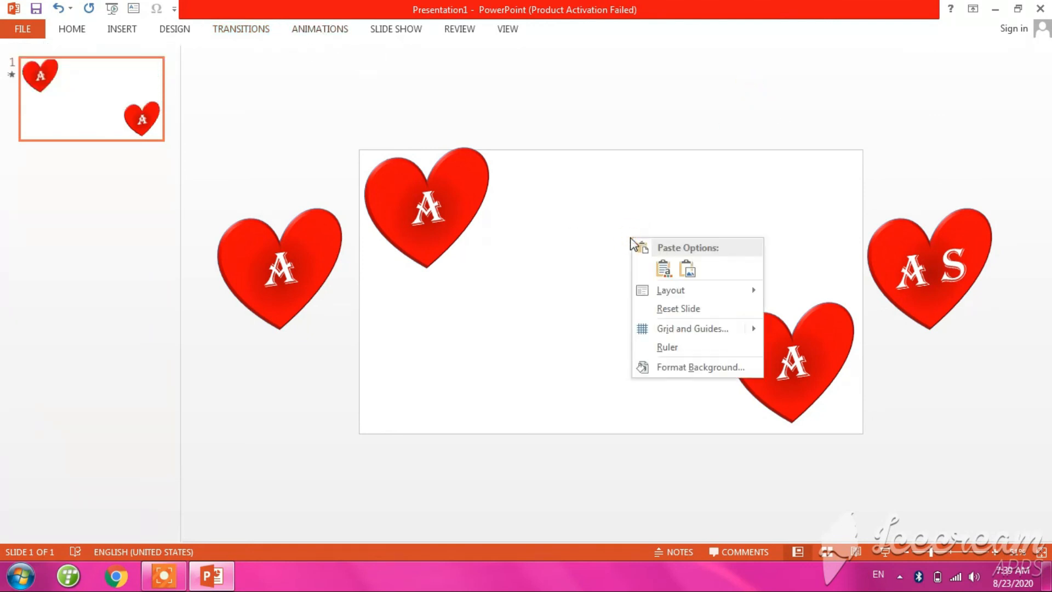
{"action": "left_click", "coordinate": [678, 368]}
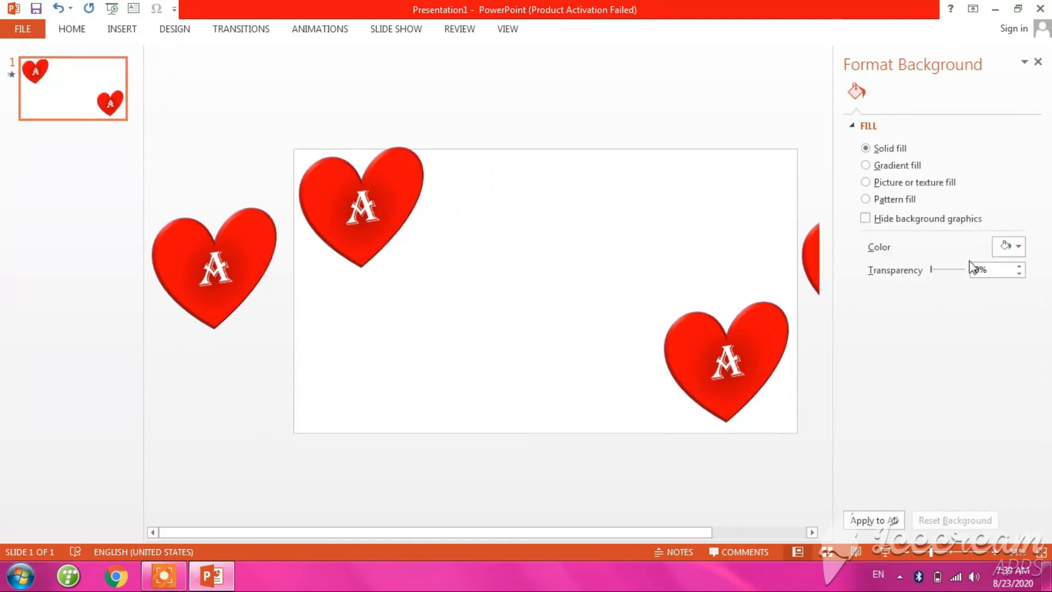
{"action": "left_click", "coordinate": [1011, 248]}
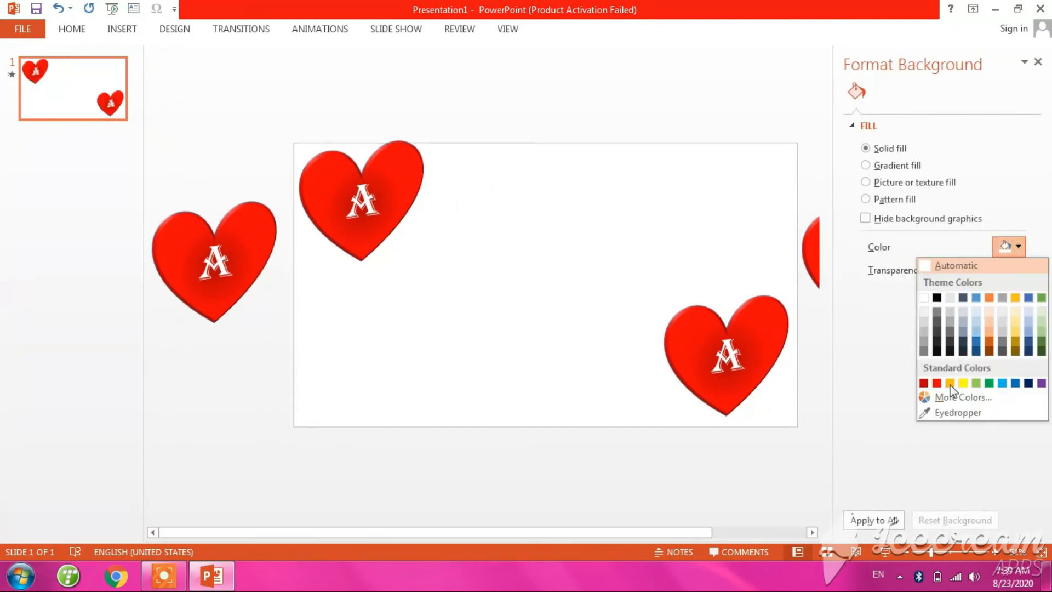
{"action": "left_click", "coordinate": [963, 383]}
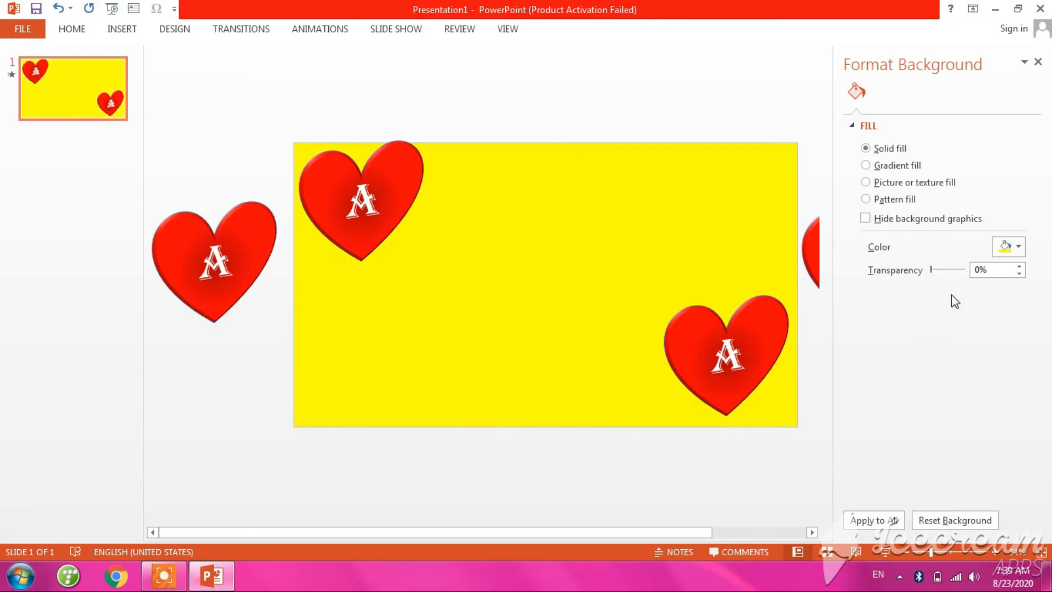
{"action": "left_click_drag", "start_coordinate": [931, 271], "coordinate": [946, 272]}
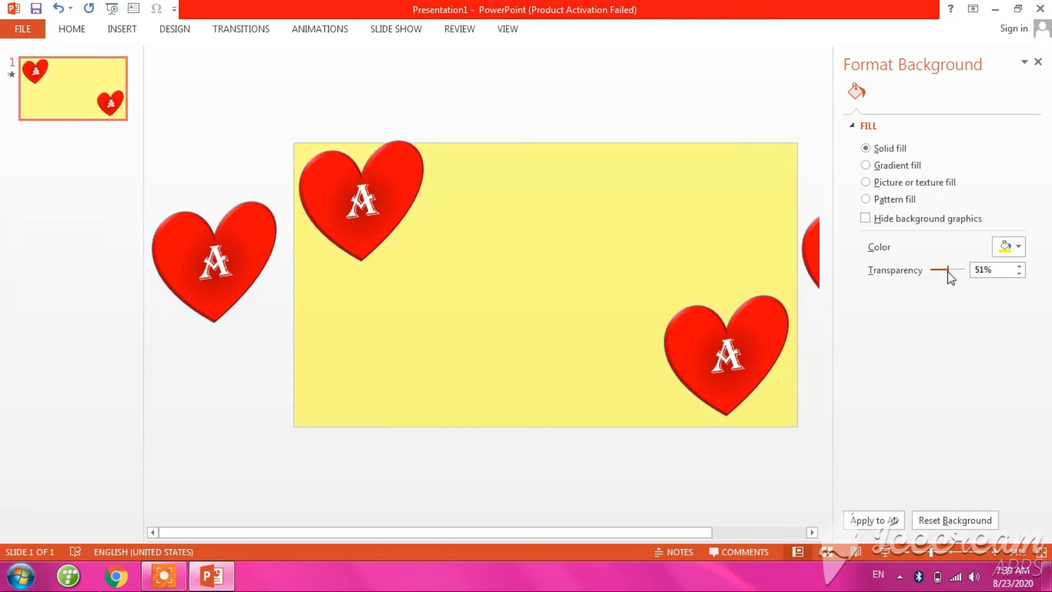
{"action": "left_click", "coordinate": [874, 520]}
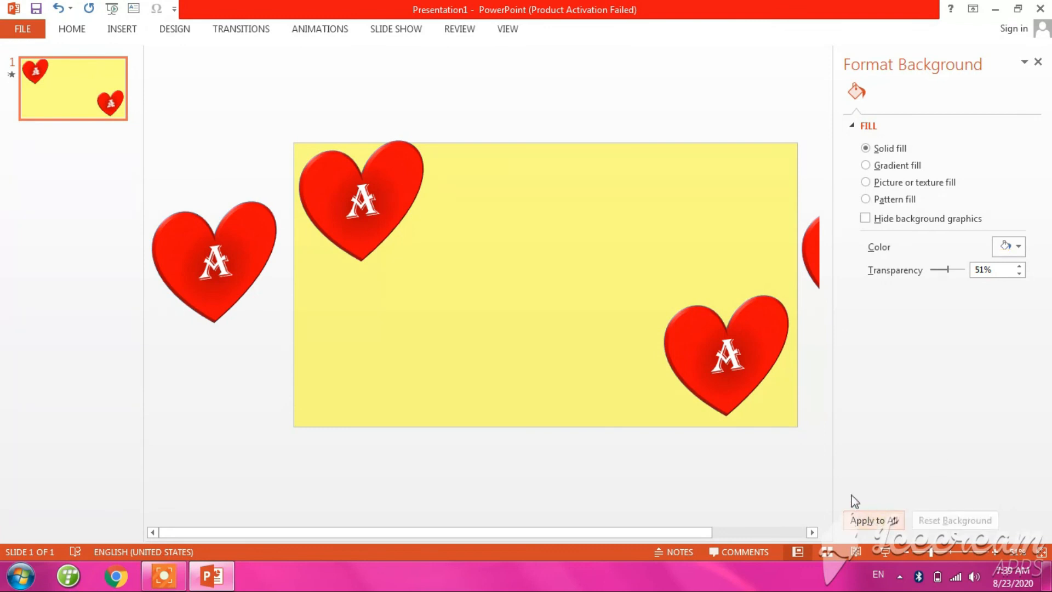
{"action": "left_click", "coordinate": [1038, 61]}
Play the slide show from the beginning to preview the heart animations
{"action": "left_click", "coordinate": [395, 30]}
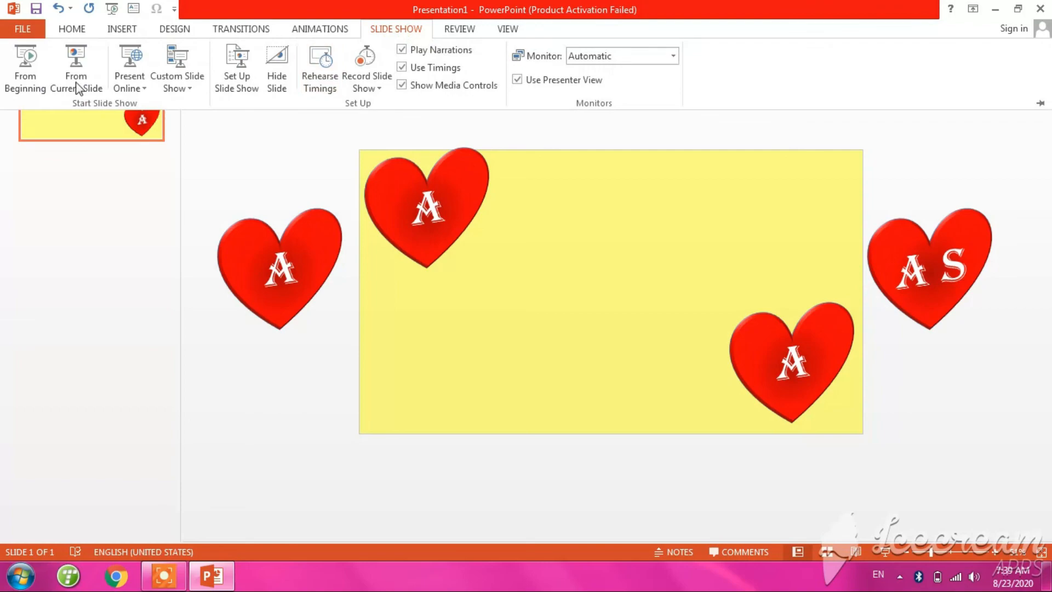
{"action": "left_click", "coordinate": [25, 64]}
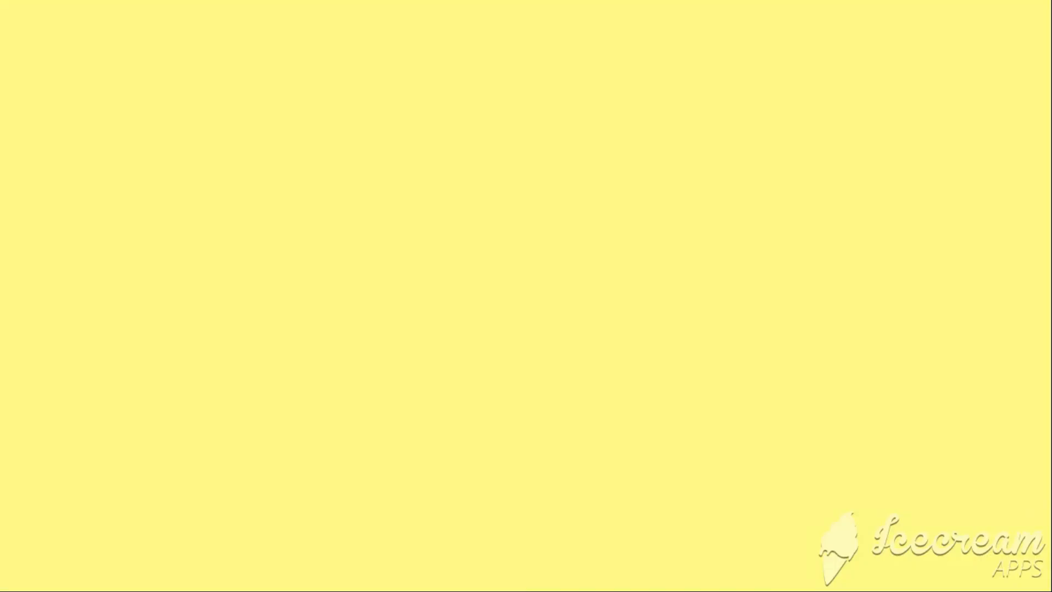